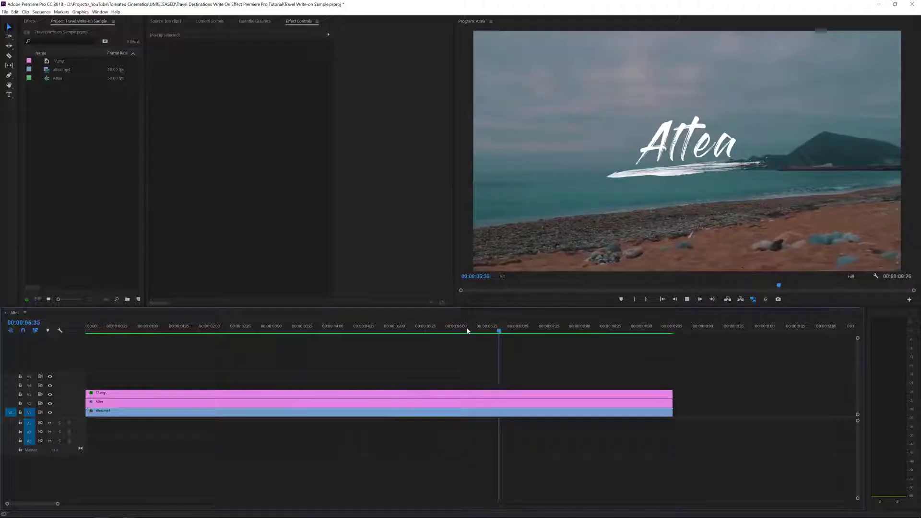
Step: Scrub through the existing sequence to preview the Altea title writing on over the beach footage
drag(466, 329, 1, 331)
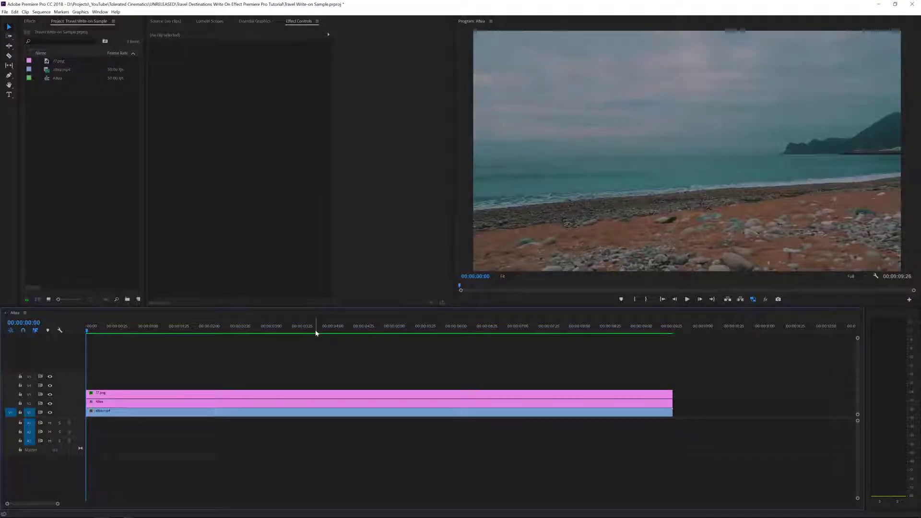
drag(315, 333, 325, 333)
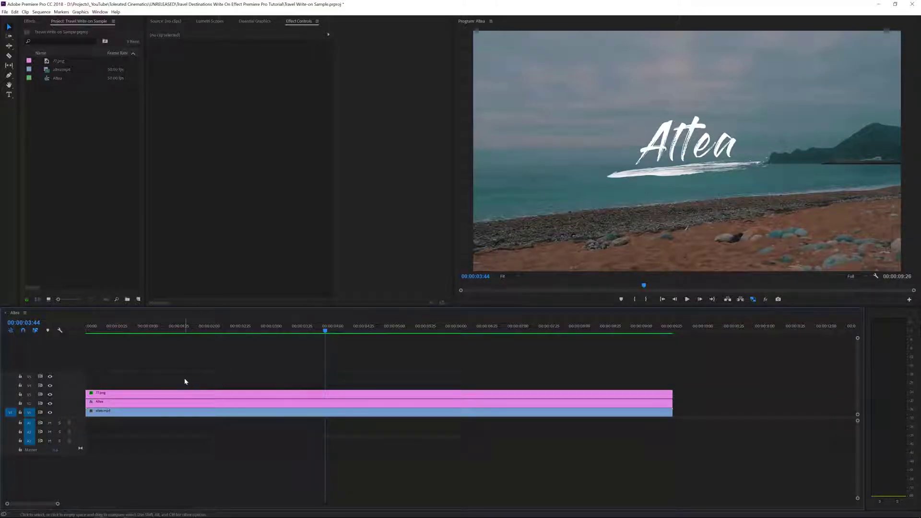
Step: Delete all clips from the timeline and remove 77.png and the Altea sequence from the project
click(165, 411)
drag(177, 378, 160, 401)
key(Delete)
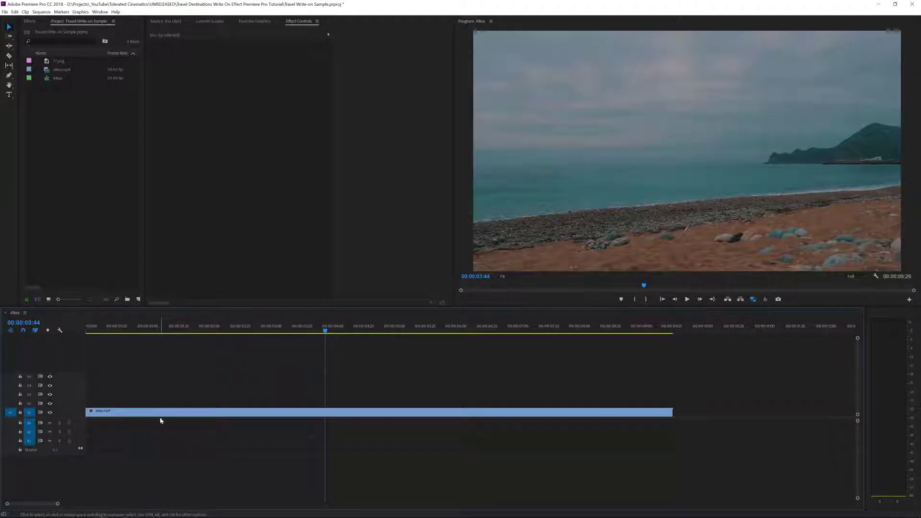
click(160, 412)
click(56, 61)
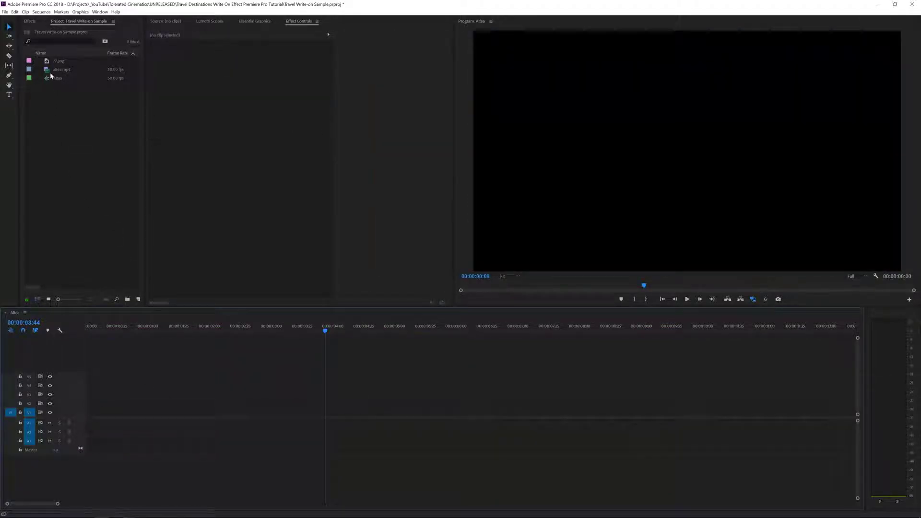
ctrl+click(45, 76)
key(Delete)
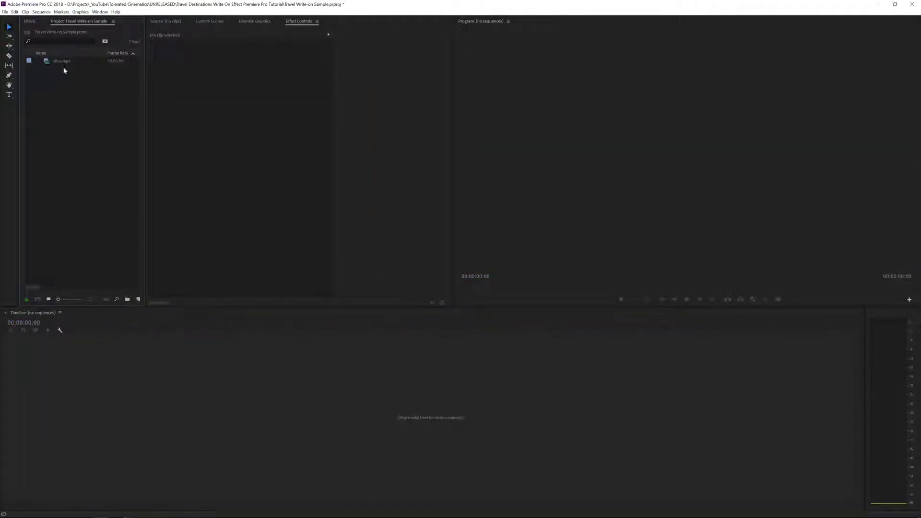
Step: Create a new sequence from altea.mp4, play its opening seconds and return to the start
click(48, 61)
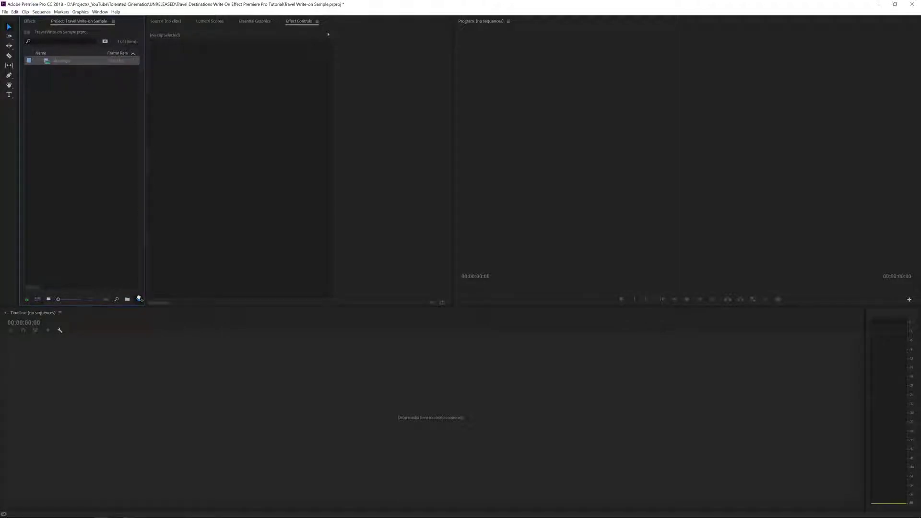
drag(139, 299, 139, 299)
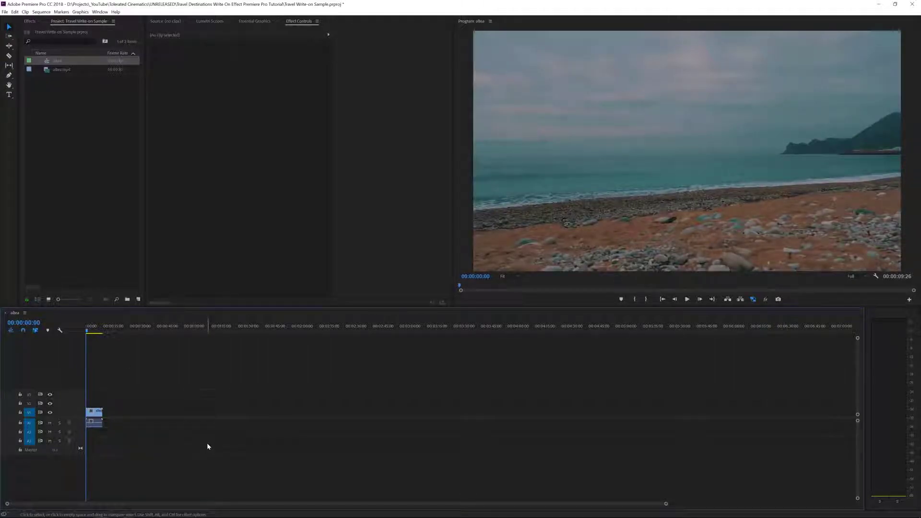
scroll(206, 443, up, 6)
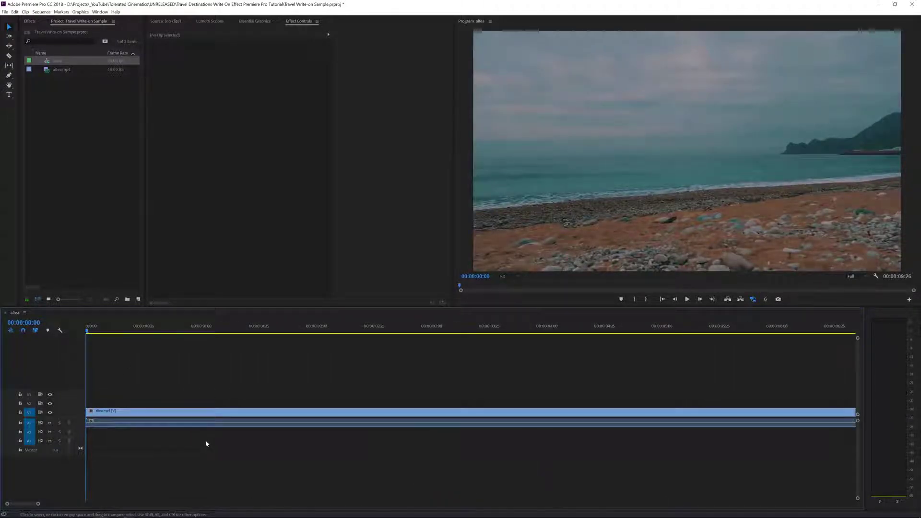
scroll(205, 441, down, 3)
key(space)
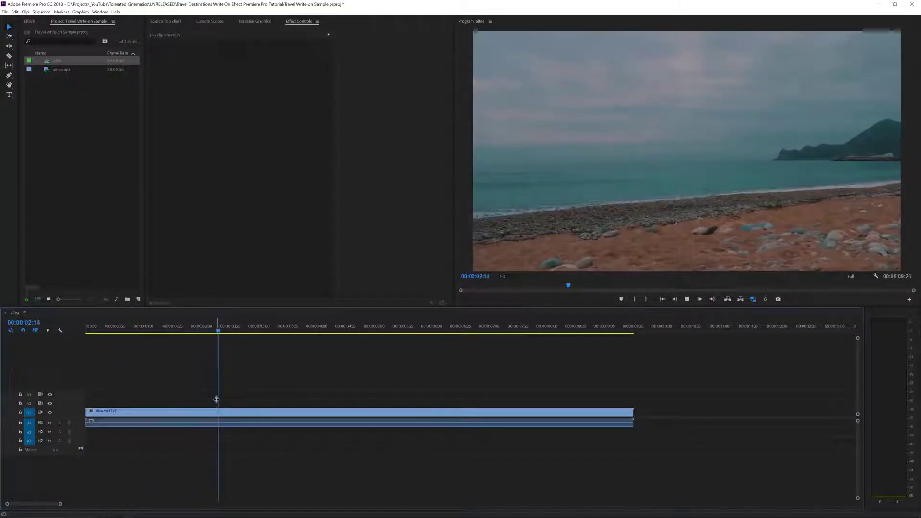
key(space)
key(Home)
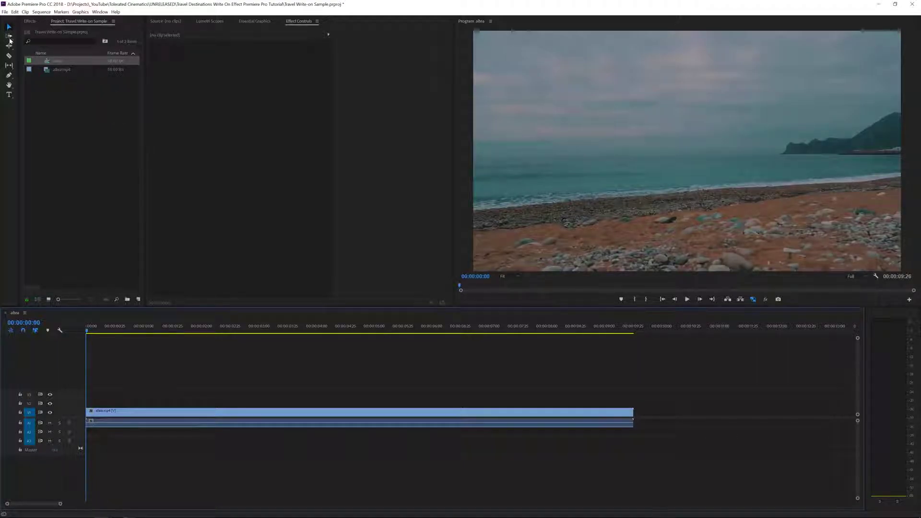
Step: Add the text "Altea" over the sea in the video frame and enlarge its font size
click(9, 96)
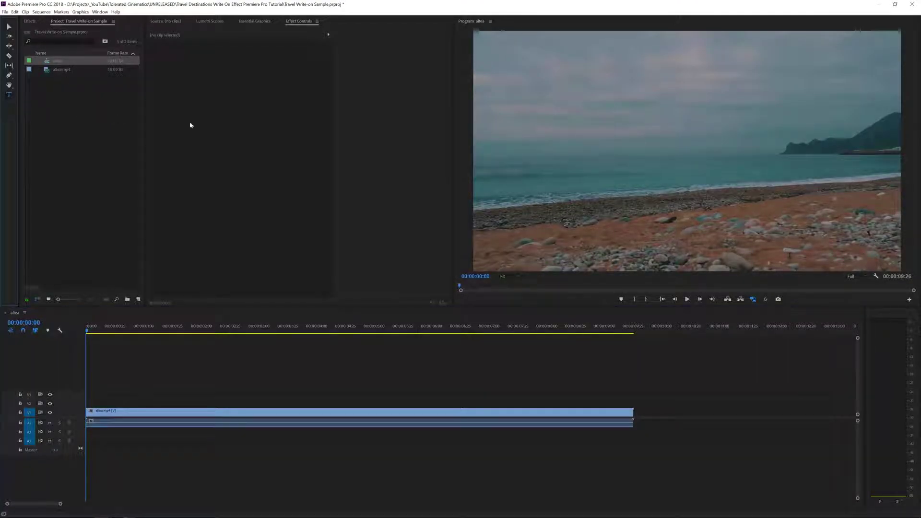
click(613, 158)
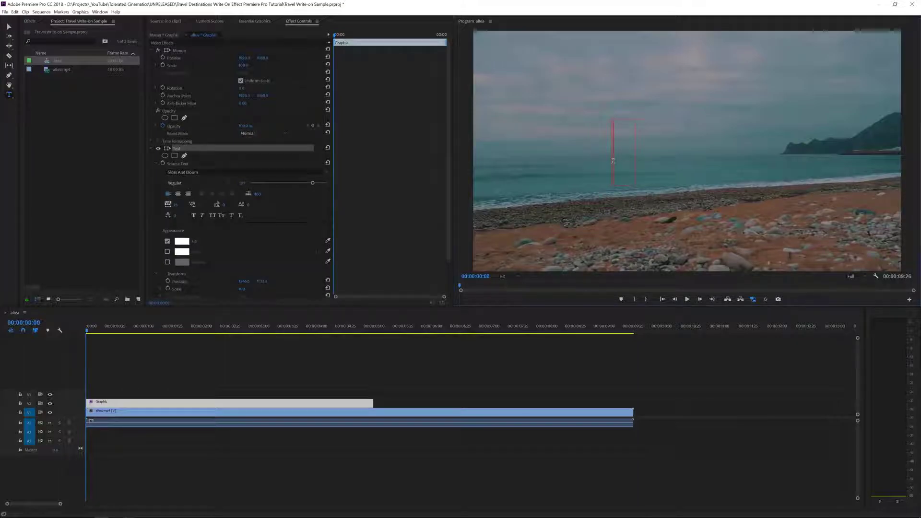
text(Altea)
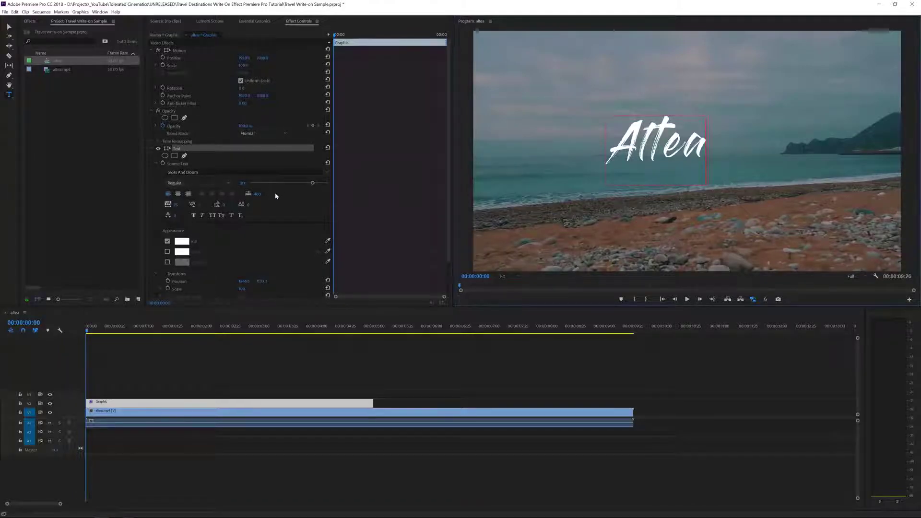
drag(313, 184, 305, 184)
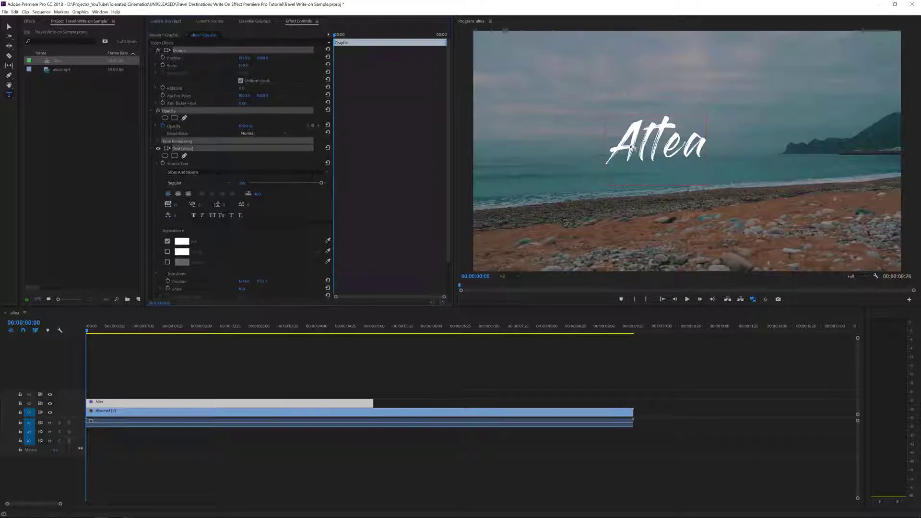
drag(309, 185, 320, 185)
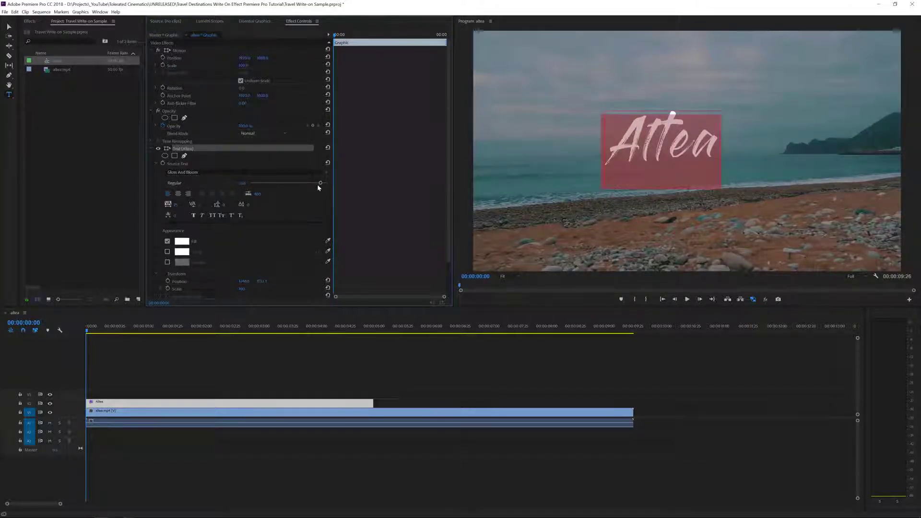
Step: Centre the Altea text layer in the video frame with the Essential Graphics alignment options
click(253, 22)
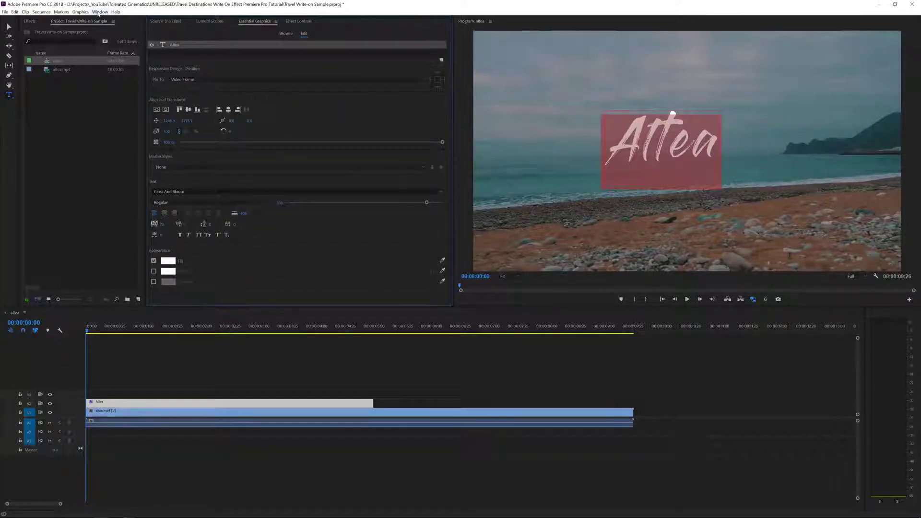
click(99, 12)
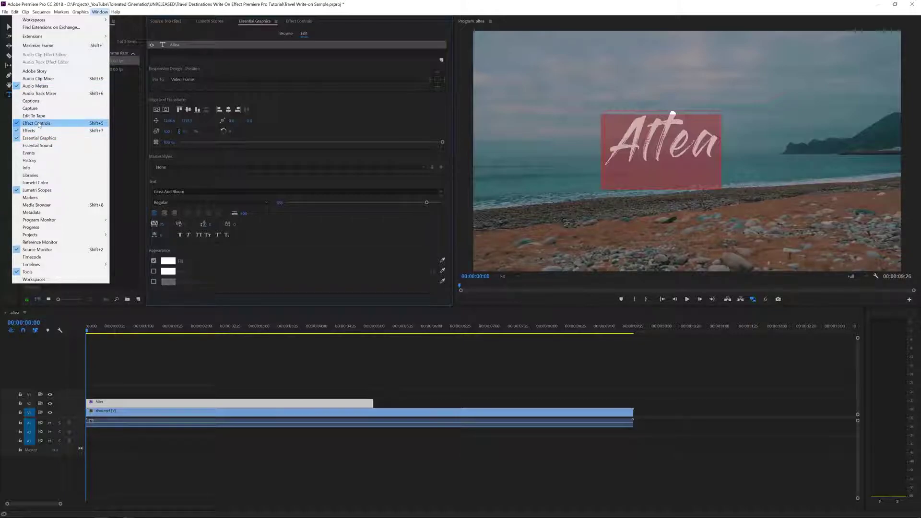
click(174, 50)
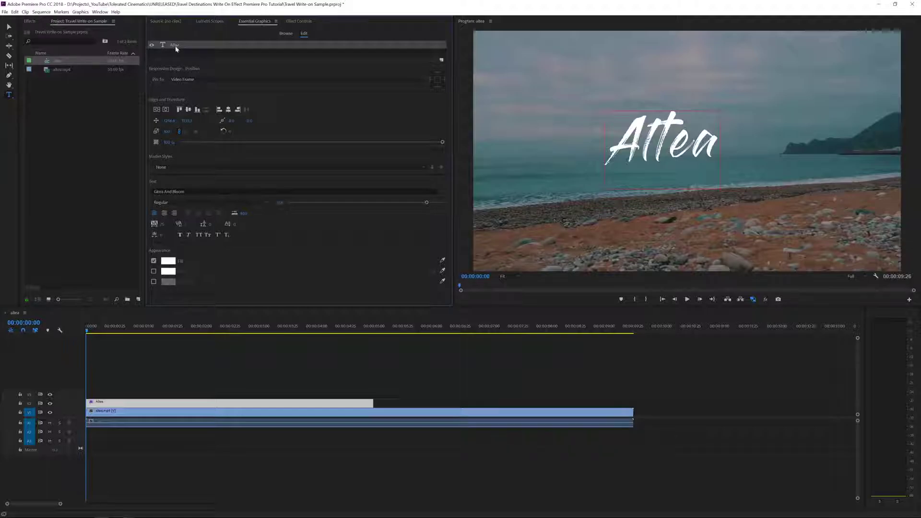
click(166, 109)
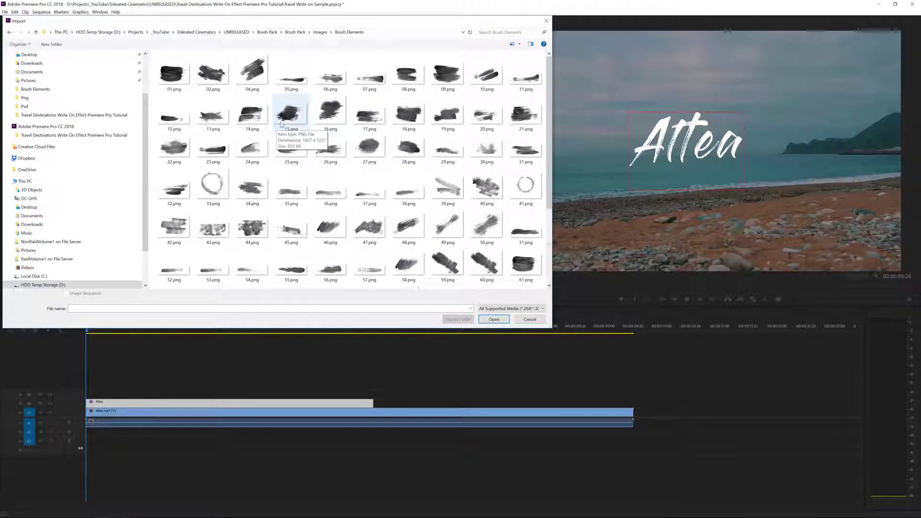
Step: Import the brush image 77.png from Brush Elements and place it on the track above the Altea text at the sequence start
scroll(302, 158, down, 3)
click(369, 238)
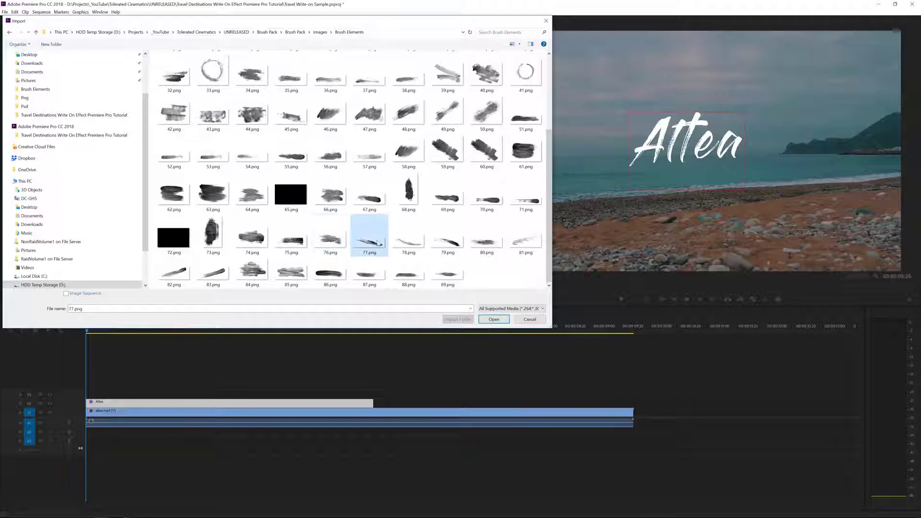
click(502, 321)
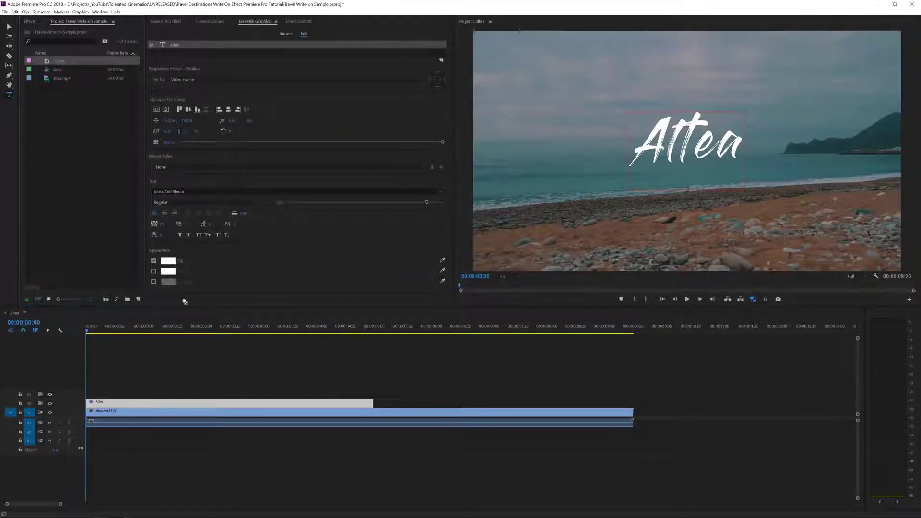
drag(184, 302, 304, 393)
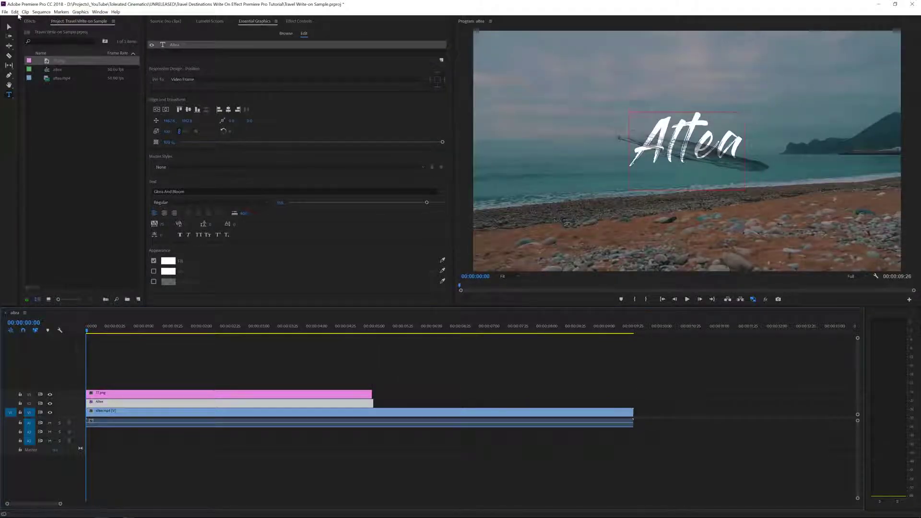
Step: Apply the Tint effect to the 77.png clip and map its black to white
click(29, 22)
click(35, 30)
text(tint)
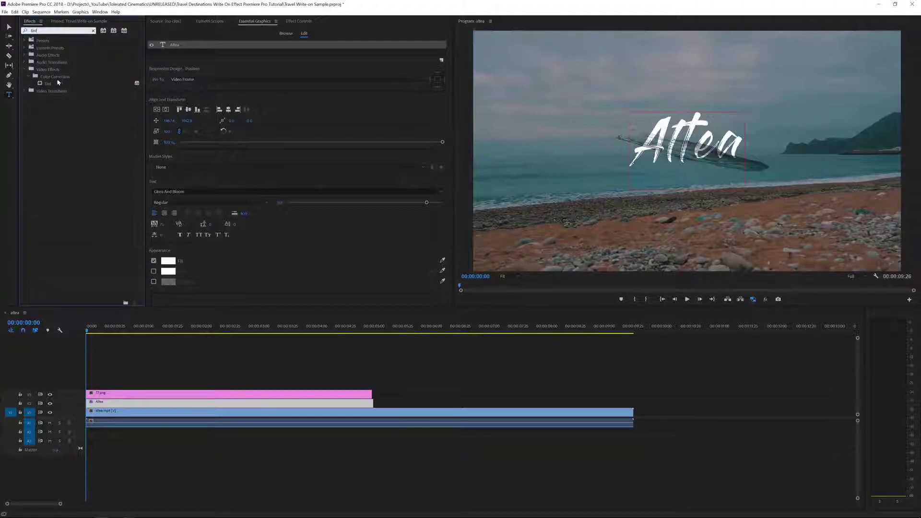
drag(57, 83, 111, 393)
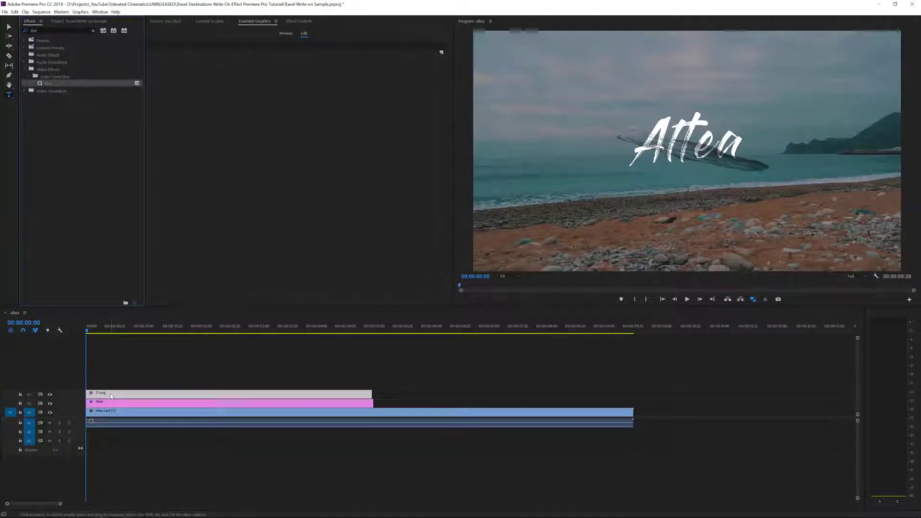
click(300, 22)
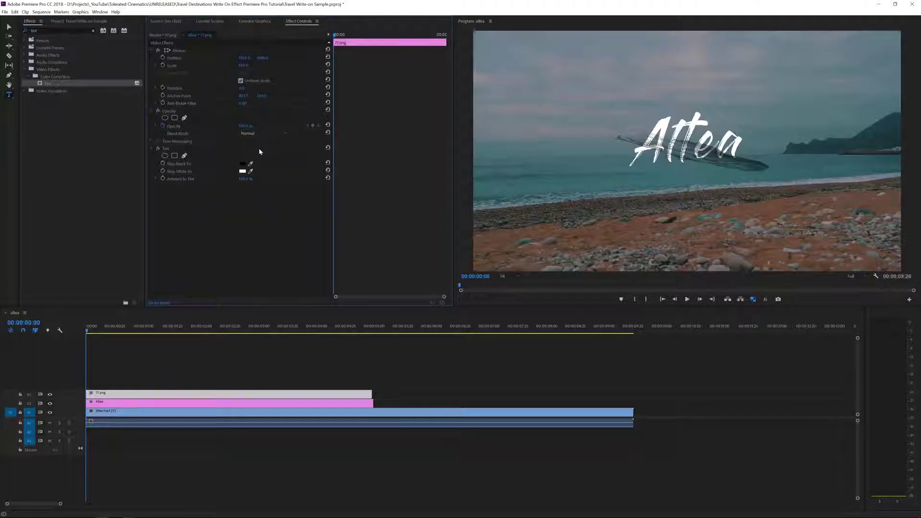
click(242, 165)
drag(410, 335, 401, 343)
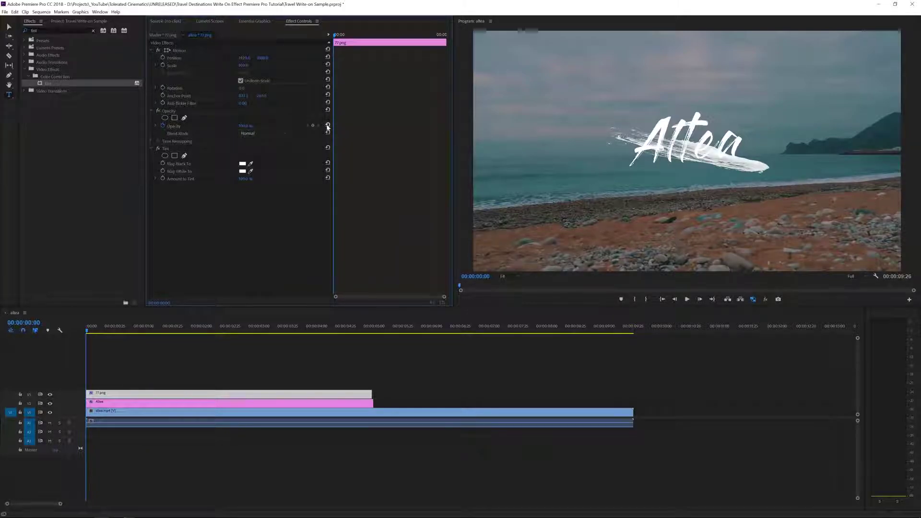
Step: Rotate and reposition the brush stroke as an underline beneath Altea, and thin it by lowering Scale Height with Uniform Scale off
drag(241, 88, 320, 88)
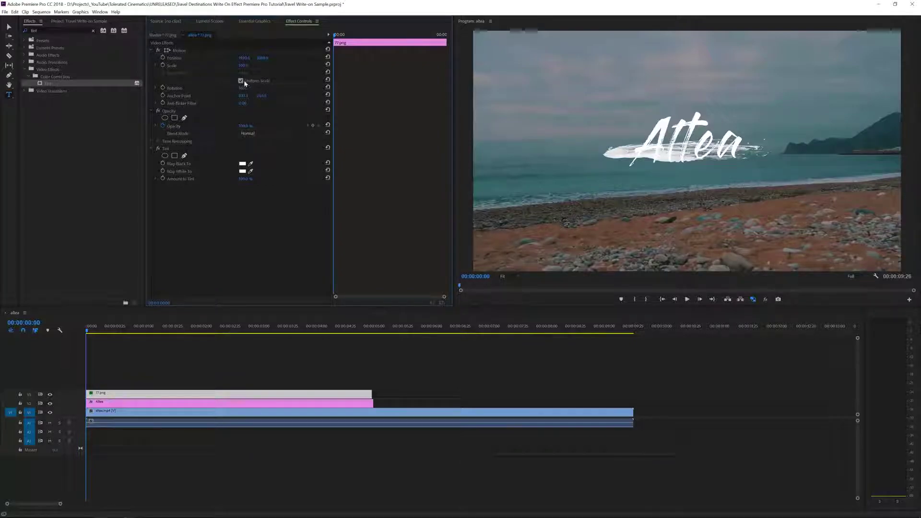
mouse_move(244, 58)
mouse_down()
mouse_move(282, 60)
mouse_move(263, 58)
mouse_up()
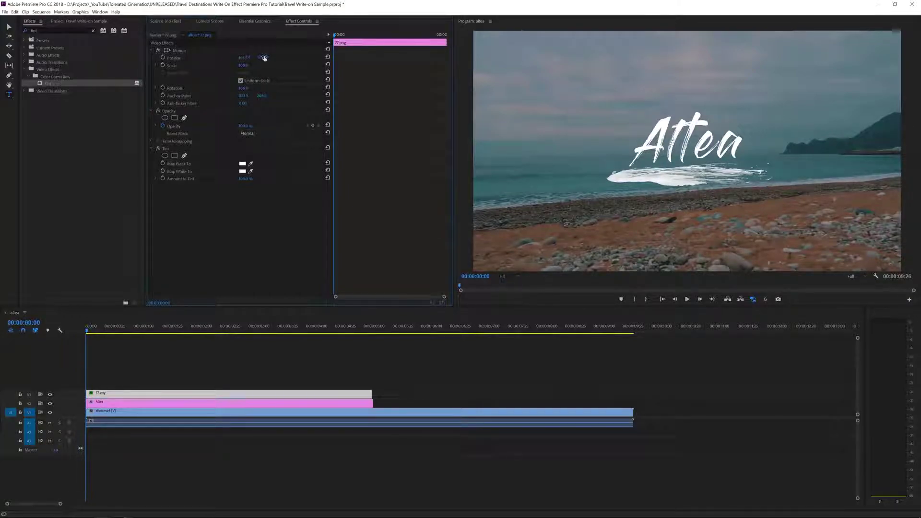
click(240, 81)
mouse_move(244, 65)
mouse_down()
mouse_move(221, 65)
mouse_move(233, 66)
mouse_up()
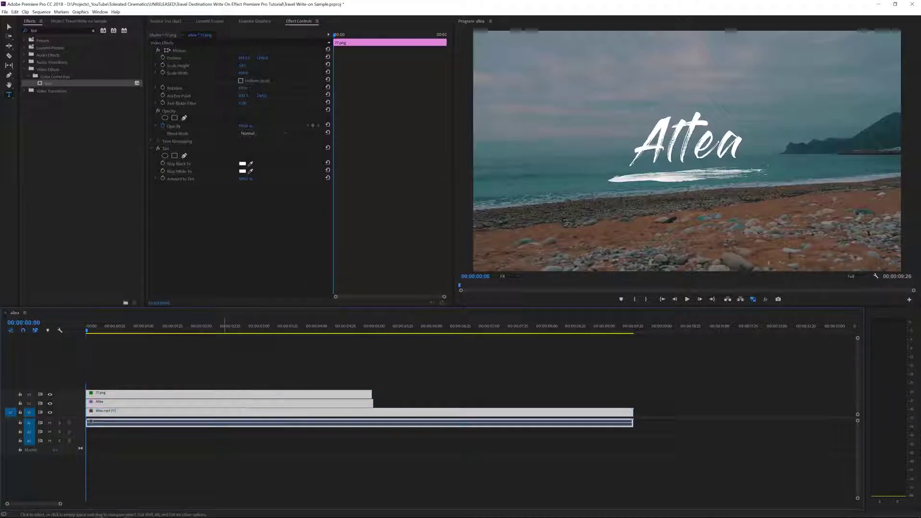
Step: Extend the 77.png and Altea text clips to the end of the beach video
drag(258, 359, 221, 409)
drag(378, 394, 632, 393)
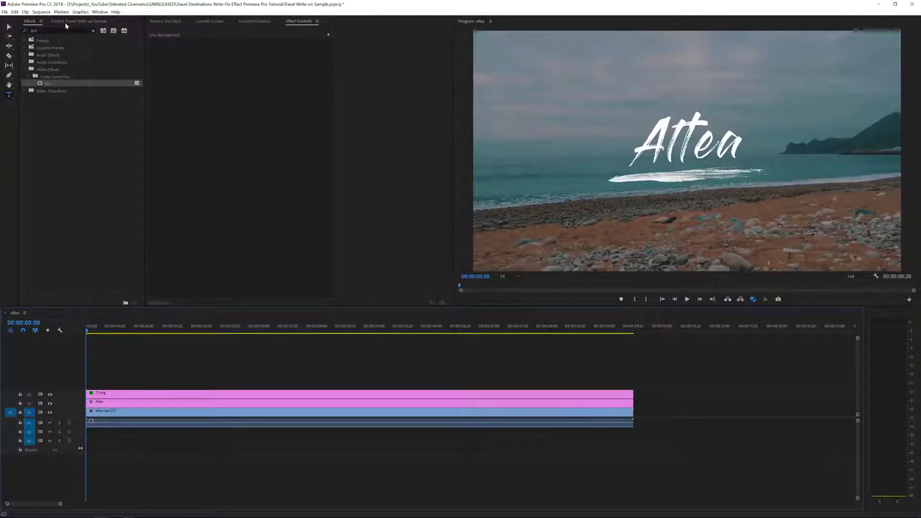
Step: Apply the Write-on effect to the Altea text clip and set its brush colour to red
click(48, 30)
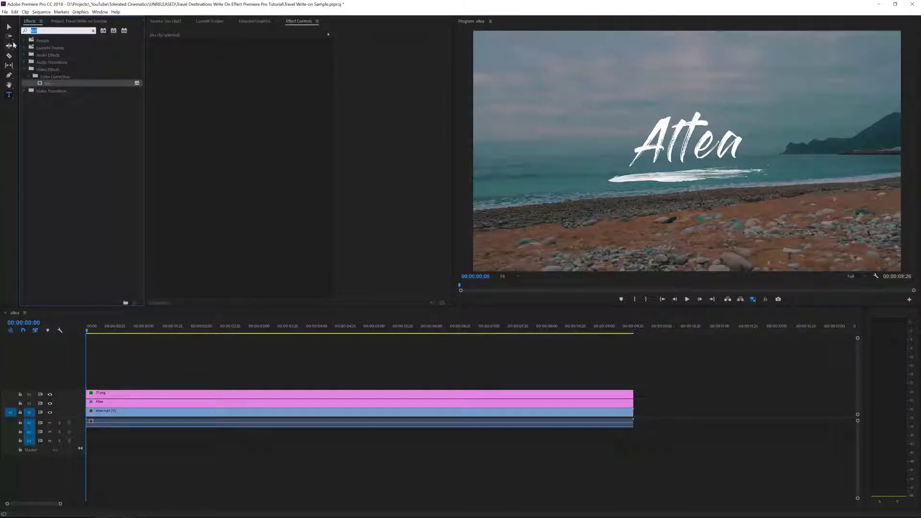
text(write)
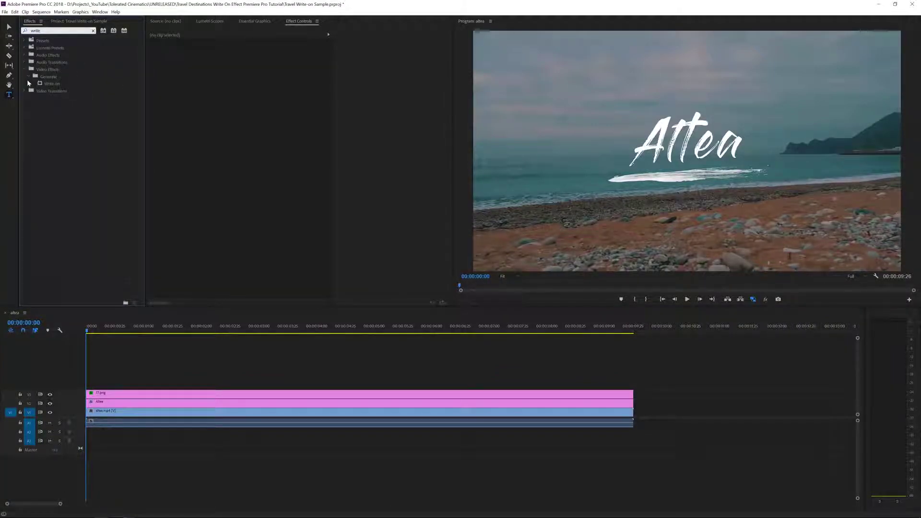
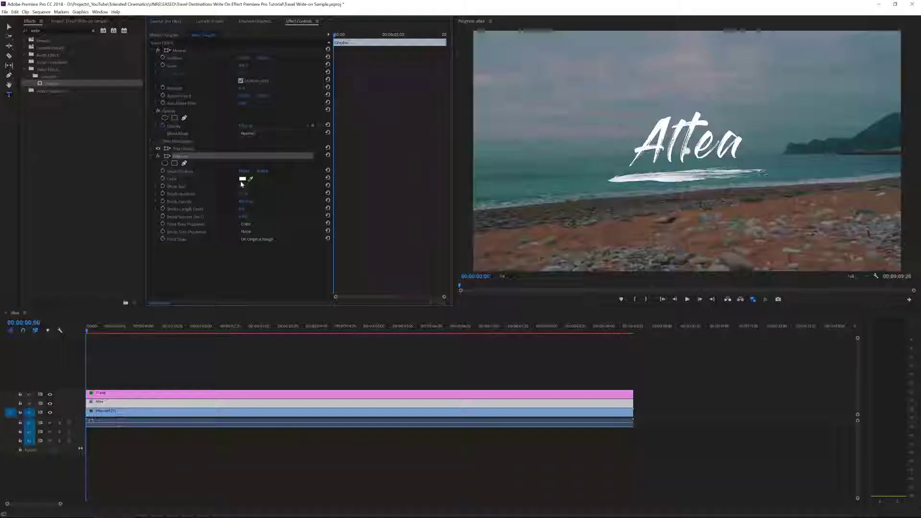
click(242, 179)
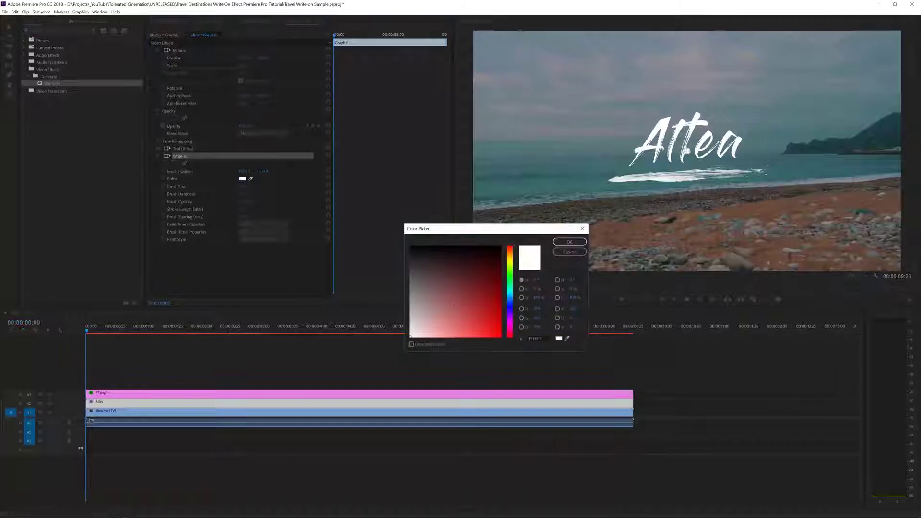
drag(498, 334, 502, 342)
click(569, 242)
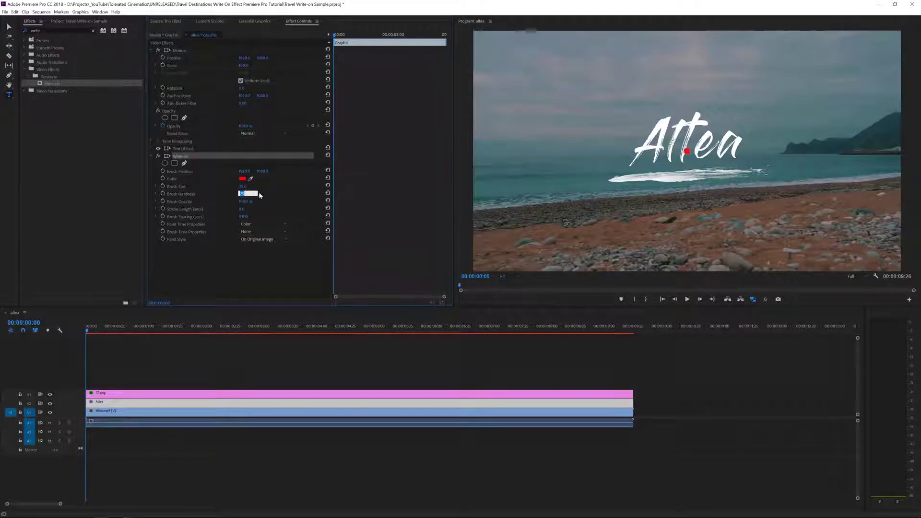
Step: Set the Write-on effect's brush hardness to 100% and its stroke length to 100 seconds
key(Return)
key(Return)
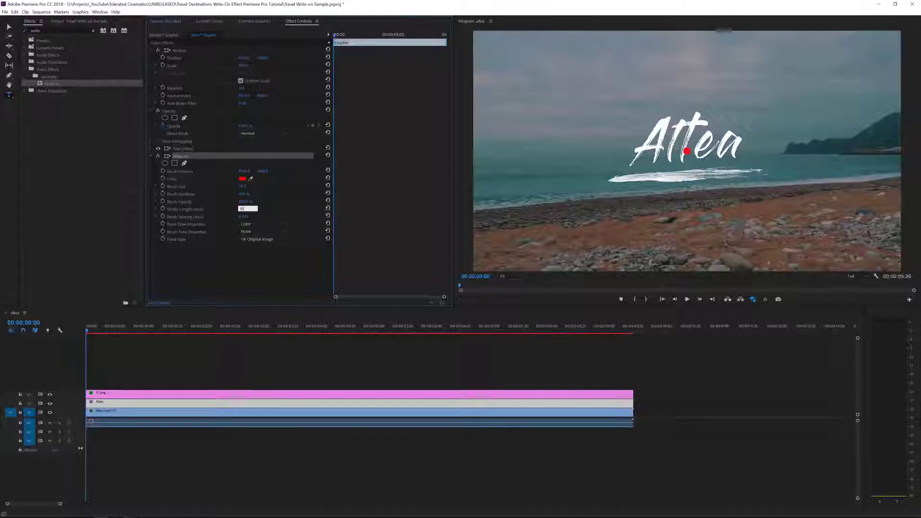
key(Return)
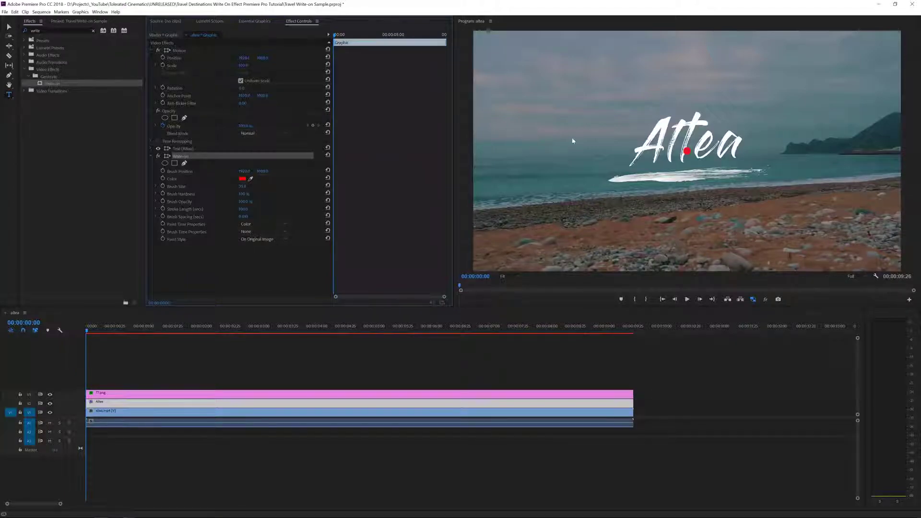
Step: Enlarge the program preview to 150% and frame the whole Altea lettering in it
click(503, 277)
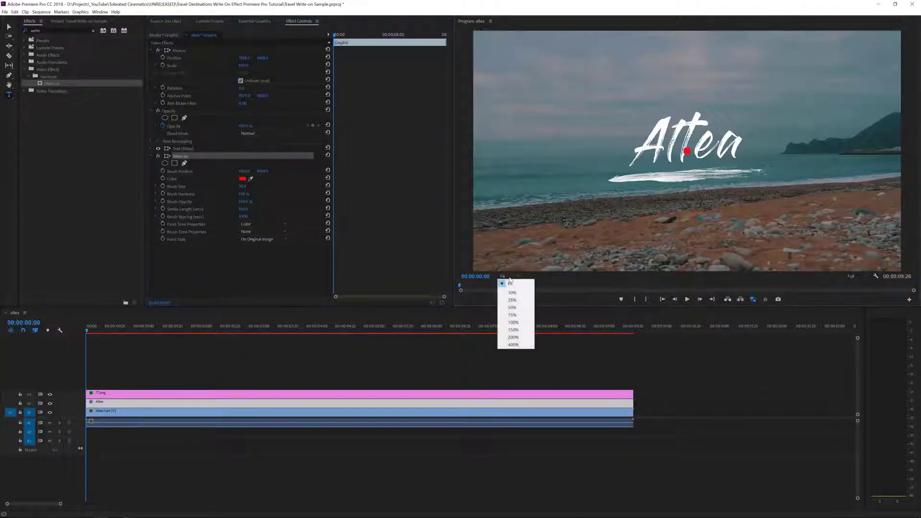
click(514, 330)
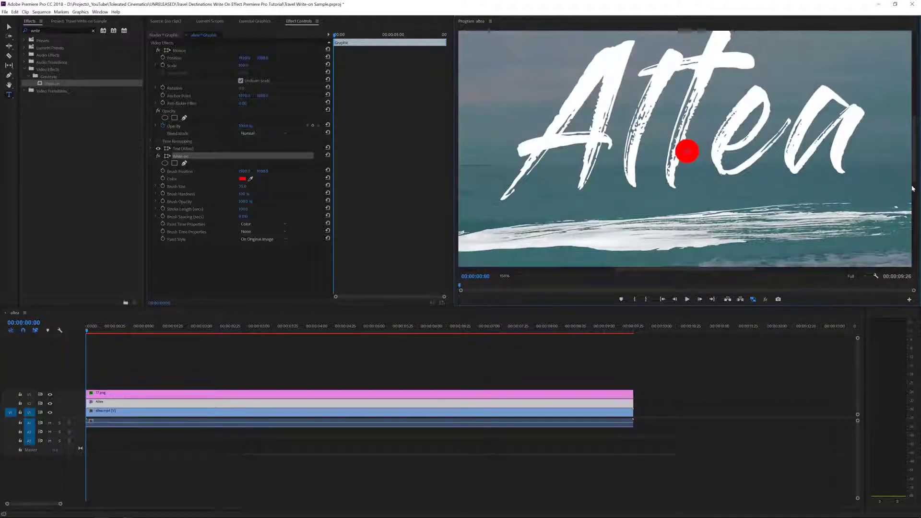
drag(912, 188, 912, 153)
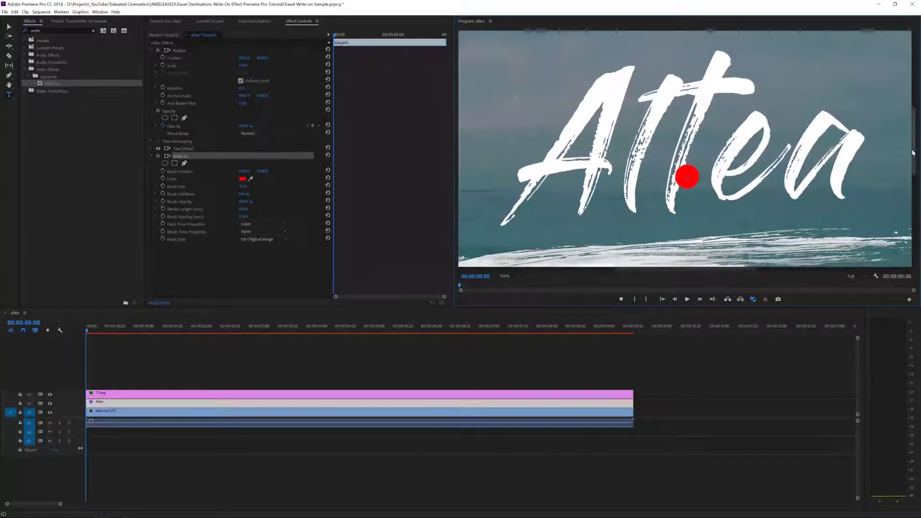
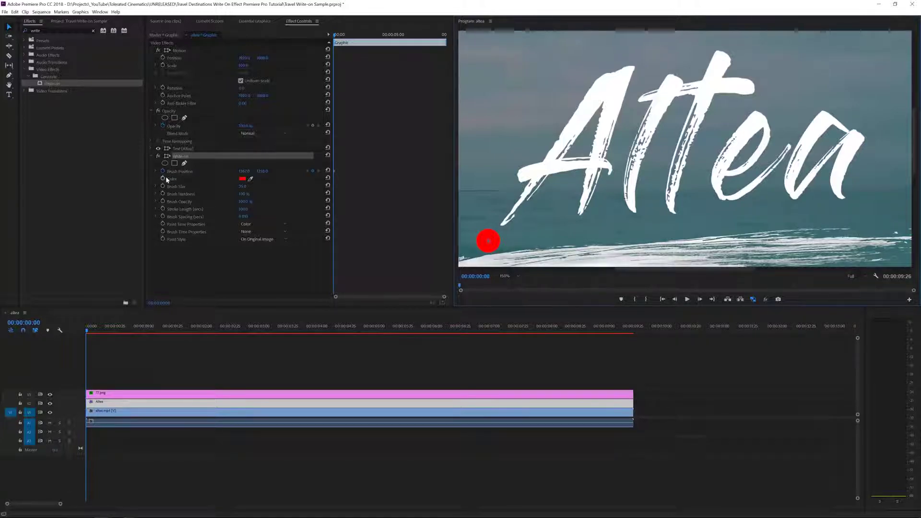
Step: Switch to the browser, open toleratedcinematics.com and search its products for "new year"
text(t)
text(oleratedcinemat)
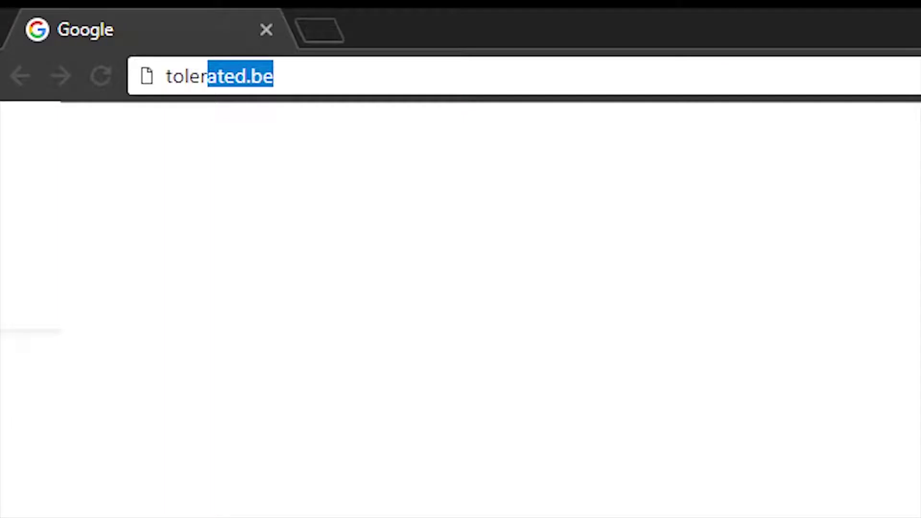
text(ics.com)
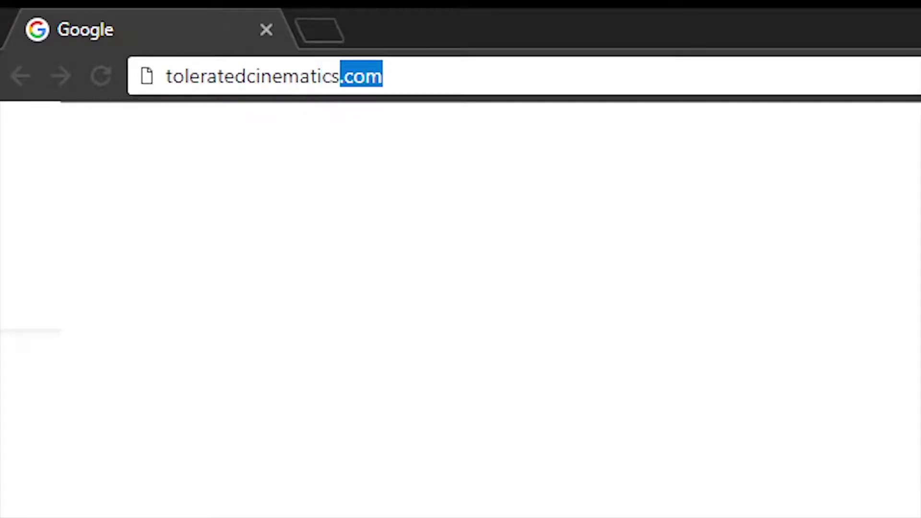
key(Return)
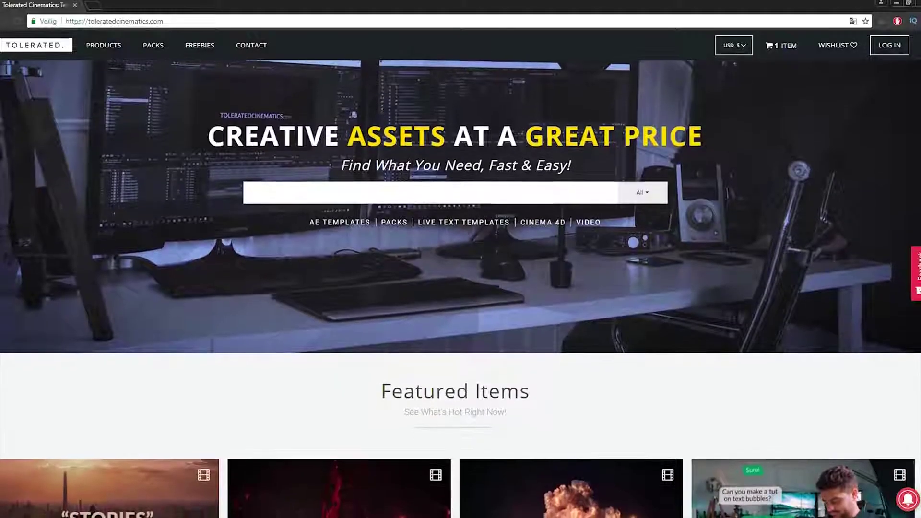
scroll(460, 259, down, 1)
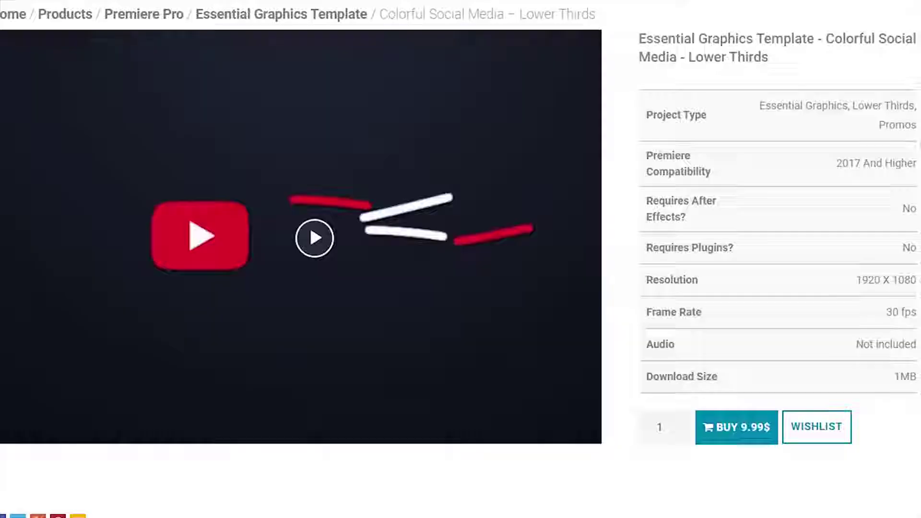
click(553, 166)
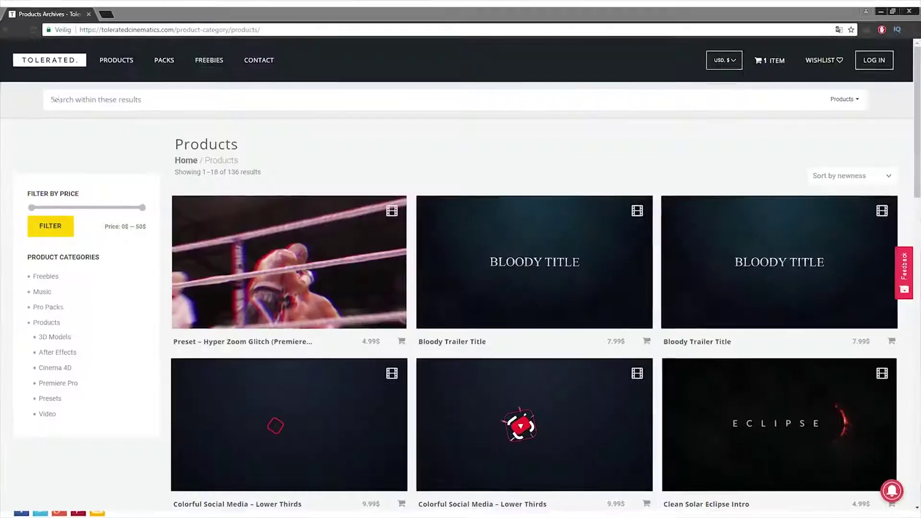
text(new year)
key(Return)
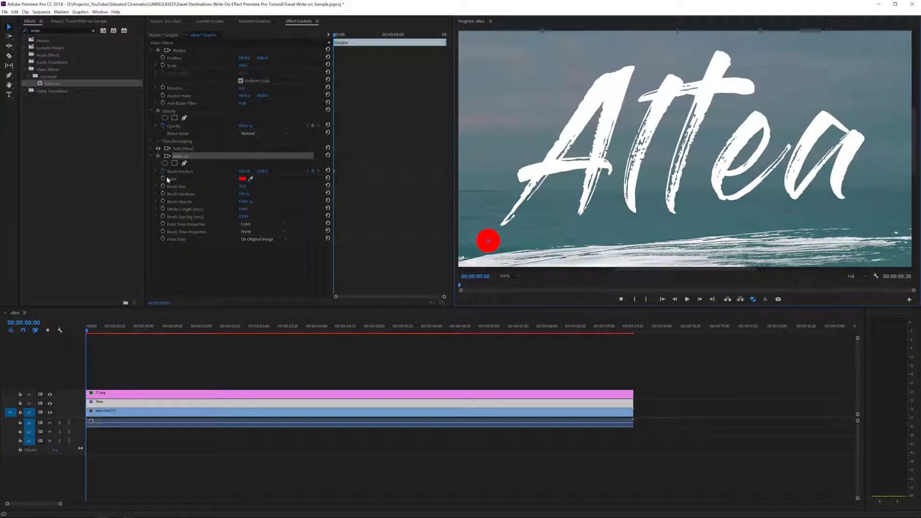
Step: At frame 5, keyframe the Write-on brush position at the top of the A, tracing its long diagonal stroke
key(space)
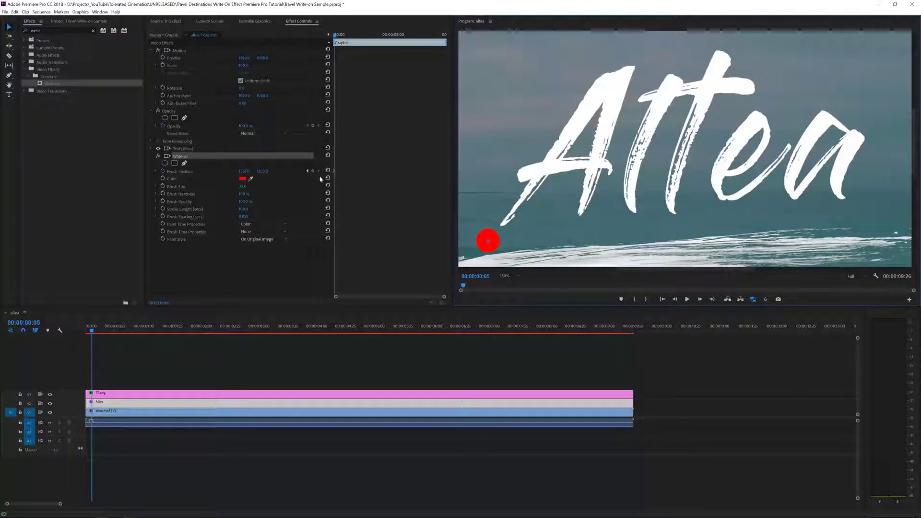
drag(445, 297, 395, 302)
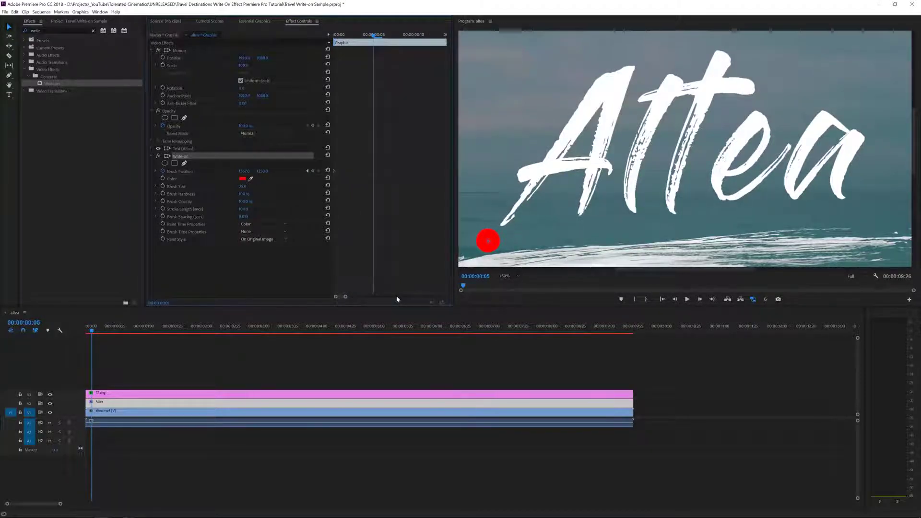
click(488, 244)
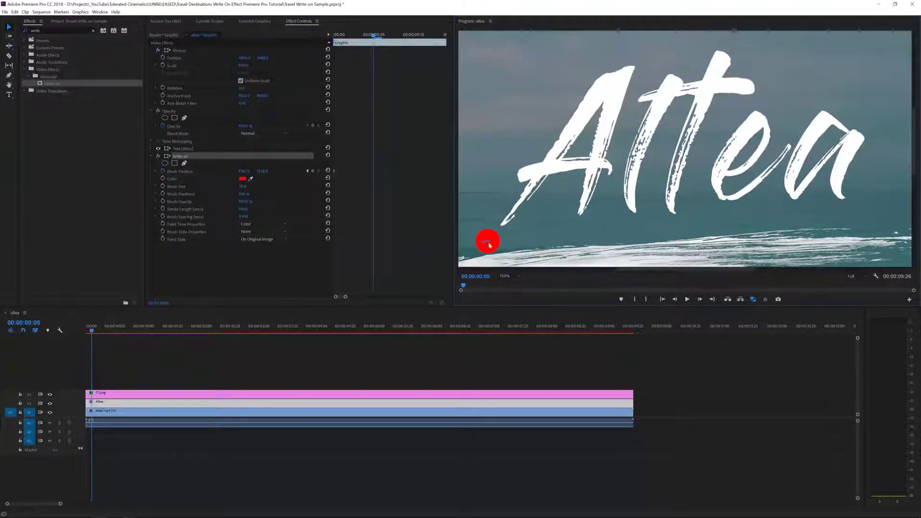
mouse_move(489, 240)
mouse_down()
mouse_move(585, 136)
mouse_move(625, 57)
mouse_up()
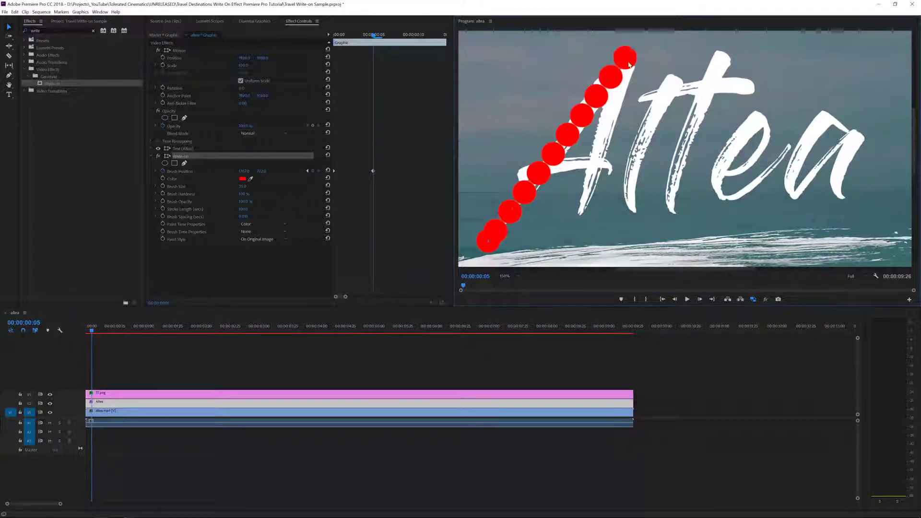
Step: Set the Write-on brush spacing to 0.001 seconds
click(246, 216)
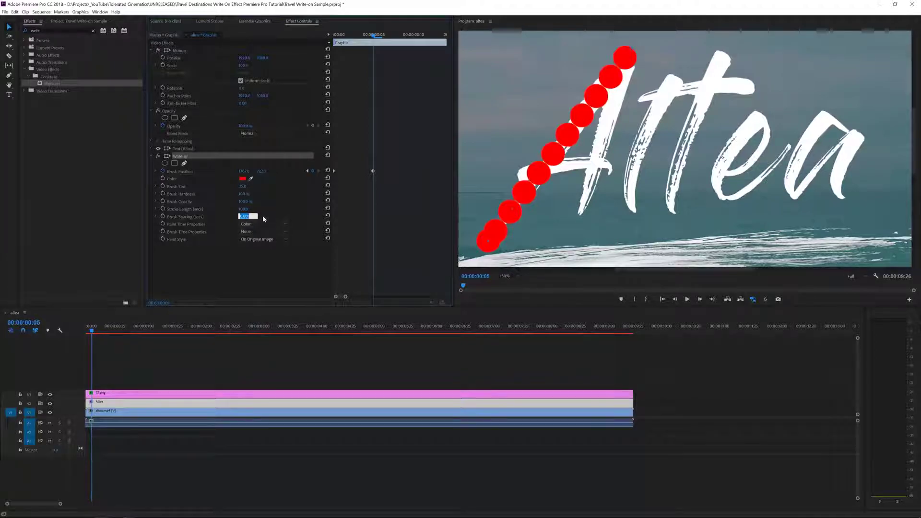
text(0.001)
key(Return)
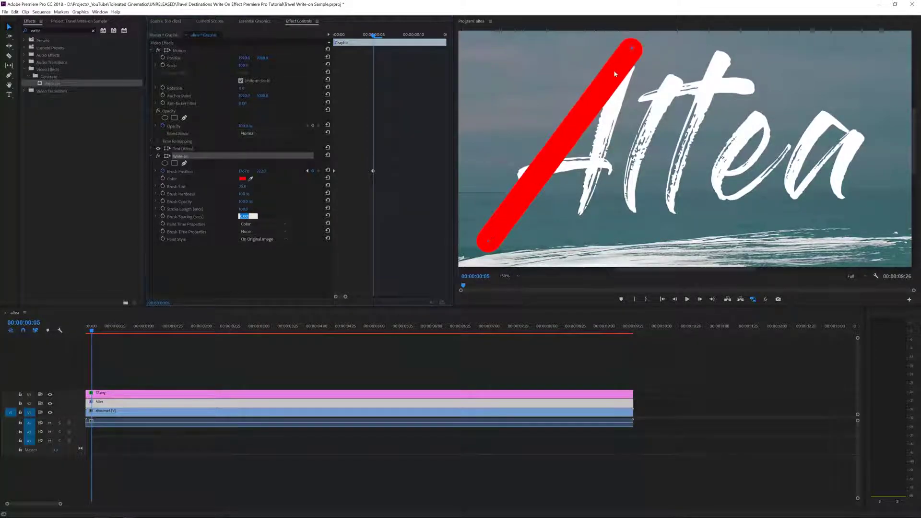
click(283, 218)
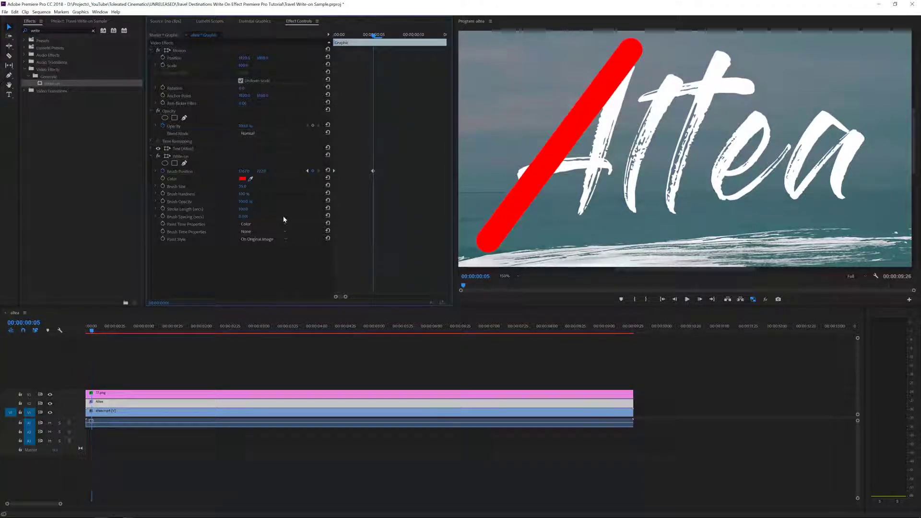
Step: At frame 10, keyframe the brush partway down the A's right leg, and shift that keyframe earlier, closer to the previous one
click(182, 156)
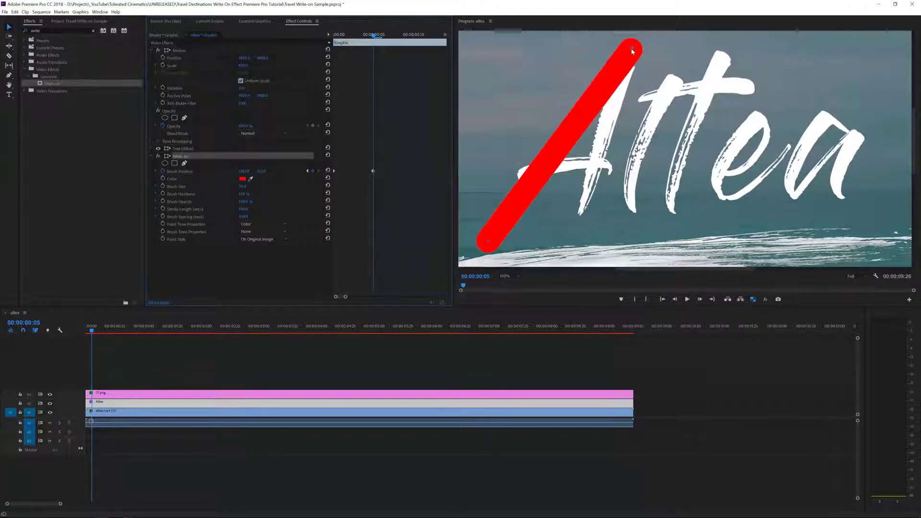
key(shift+Right)
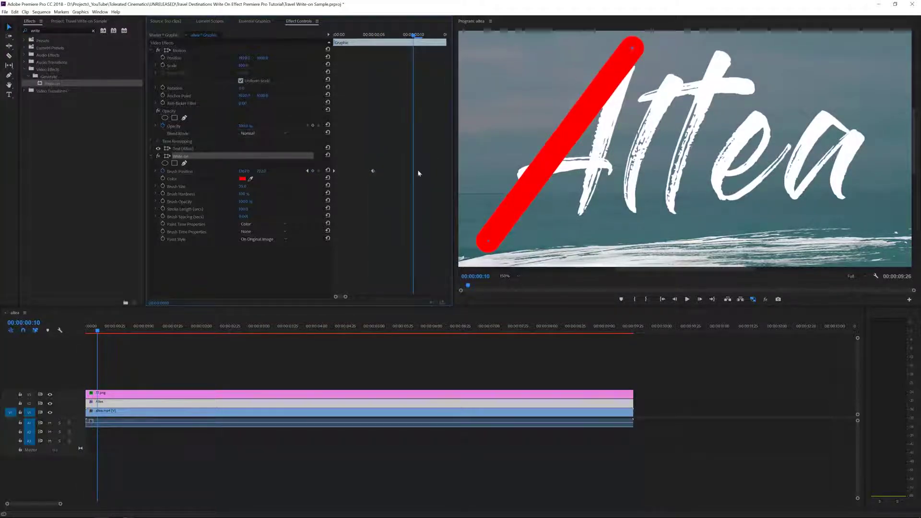
click(632, 49)
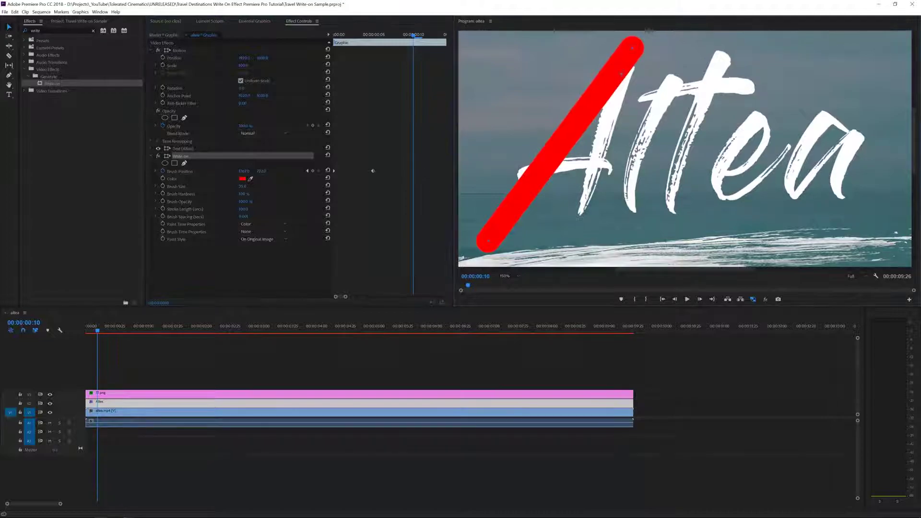
drag(578, 217, 581, 219)
mouse_move(603, 165)
mouse_down()
mouse_move(608, 92)
mouse_move(618, 104)
mouse_up()
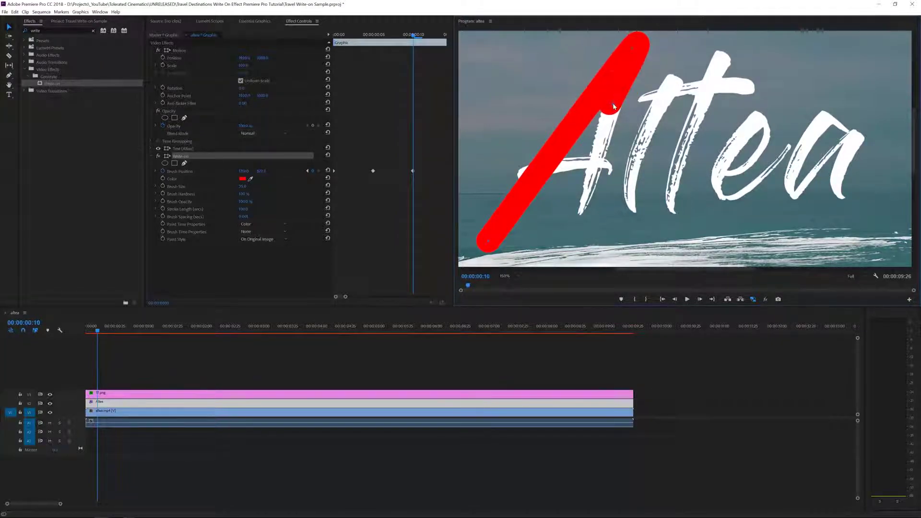
click(413, 172)
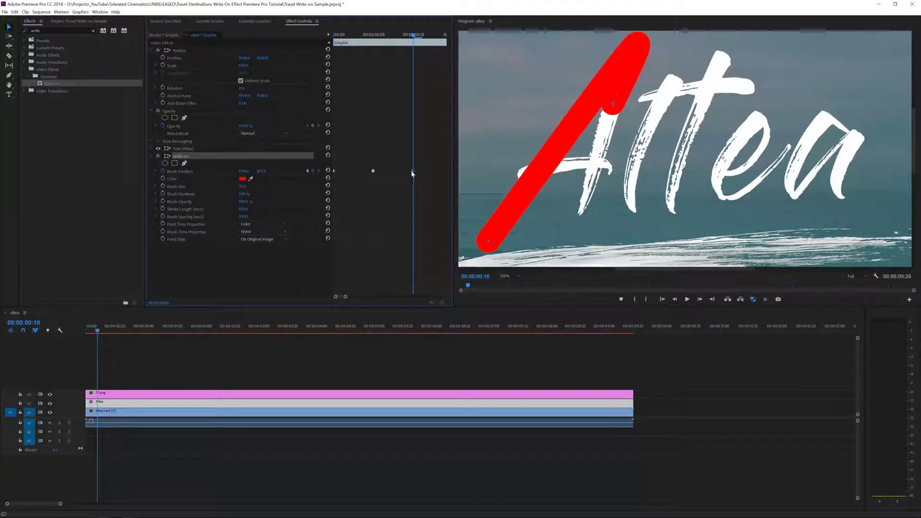
drag(392, 174, 389, 174)
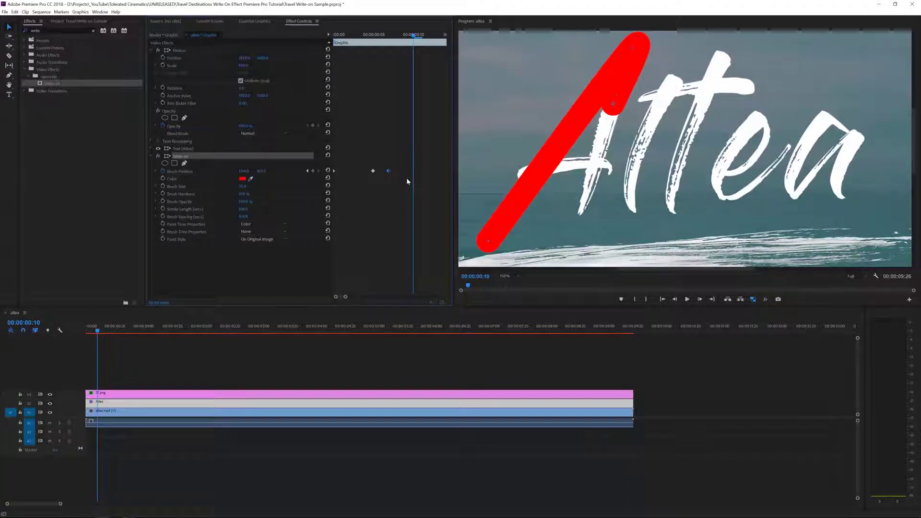
Step: At frame 11, keyframe the brush position at the foot of the A's right leg
click(608, 119)
key(Right)
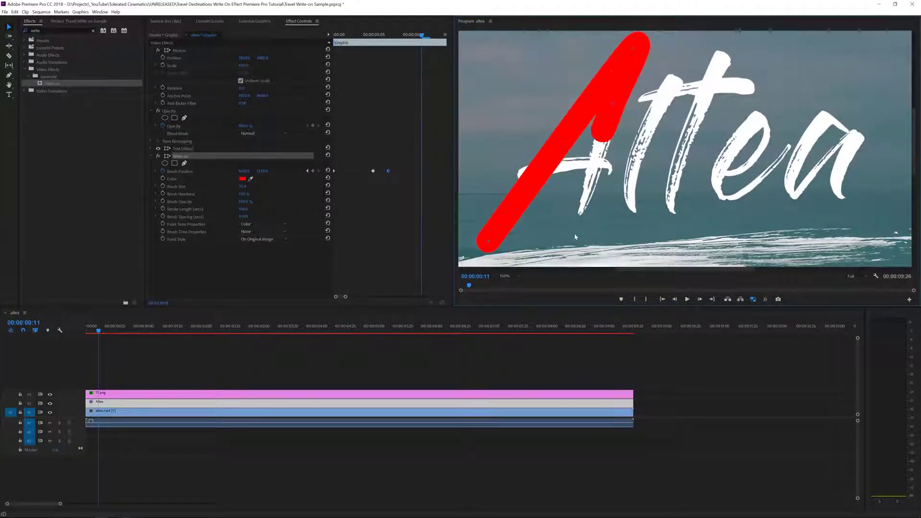
click(574, 234)
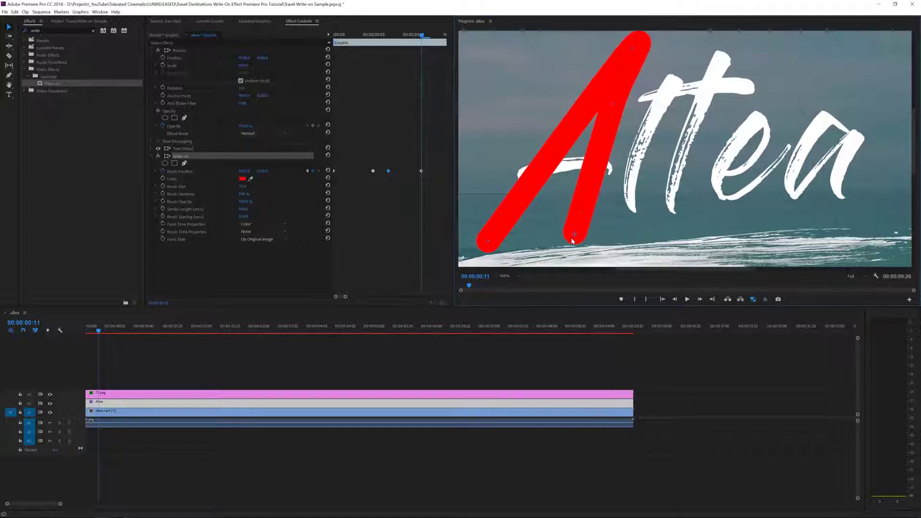
Step: At frame 14, keyframe the brush position just beyond the left end of the A's crossbar
key(Right)
key(Right)
key(Right)
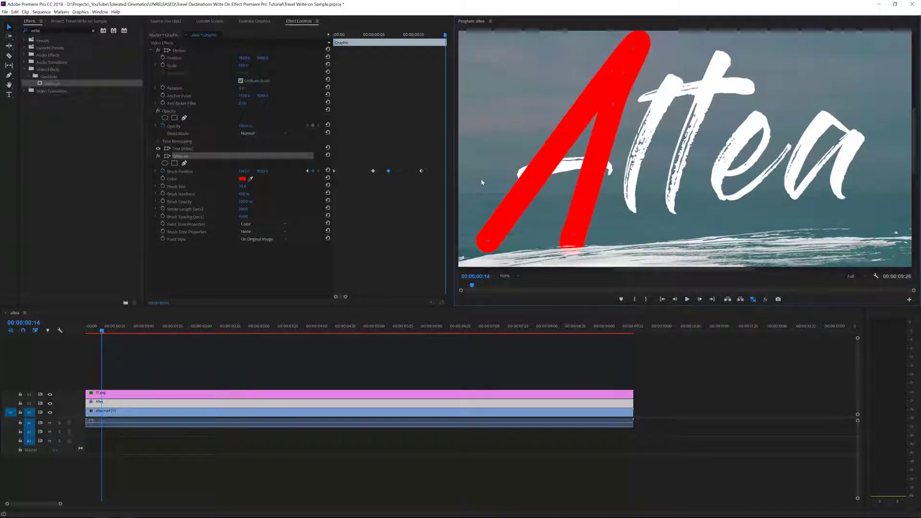
drag(483, 191, 496, 190)
Step: At frame 19, keyframe the brush position at the right end of the A's crossbar
key(Right)
key(Right)
key(Right)
key(Right)
key(Right)
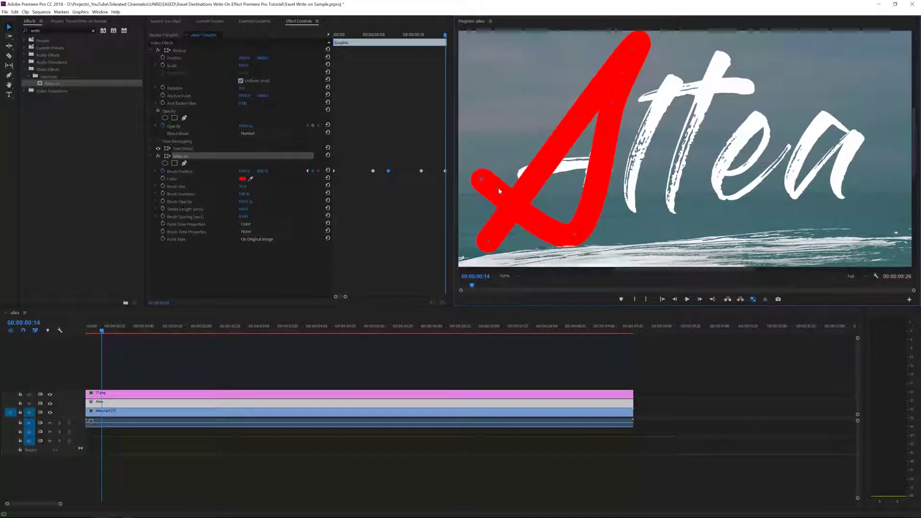
click(618, 168)
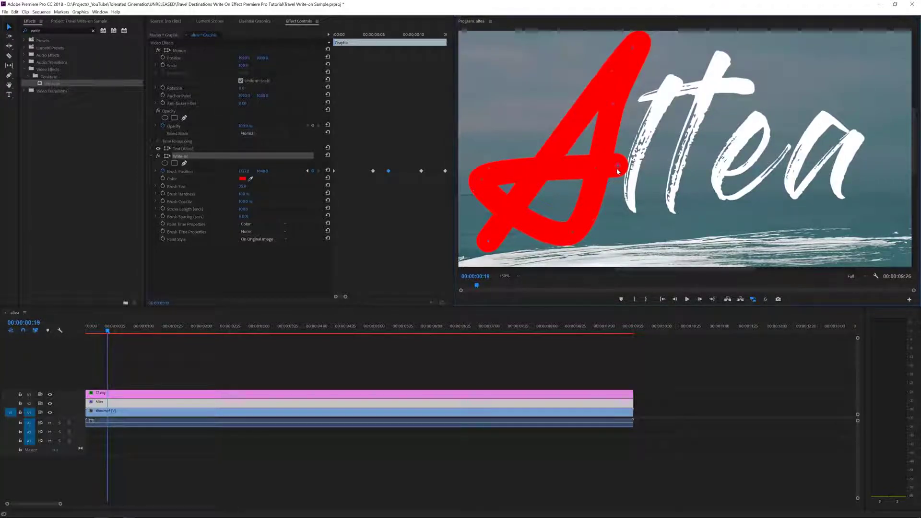
Step: At frame 24, keyframe the brush position at the foot of the stroke directly after the A
key(Right)
key(Right)
key(Right)
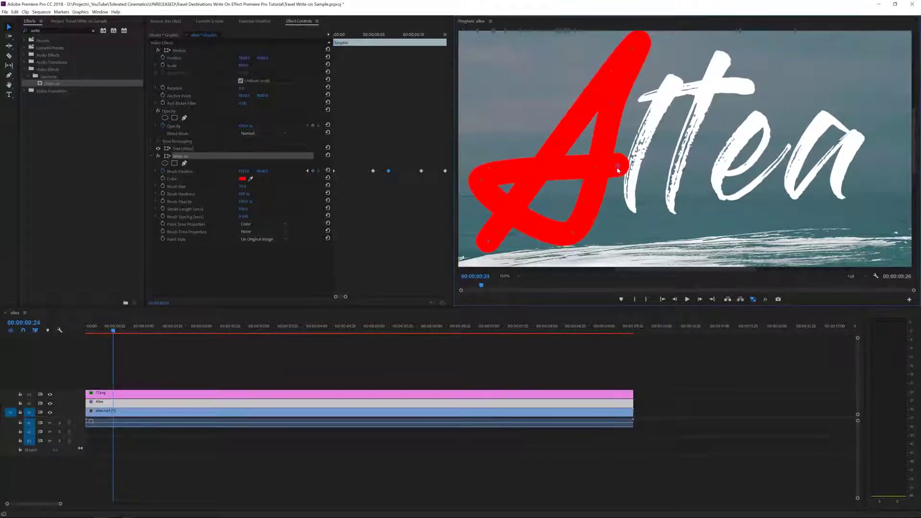
drag(618, 165, 628, 191)
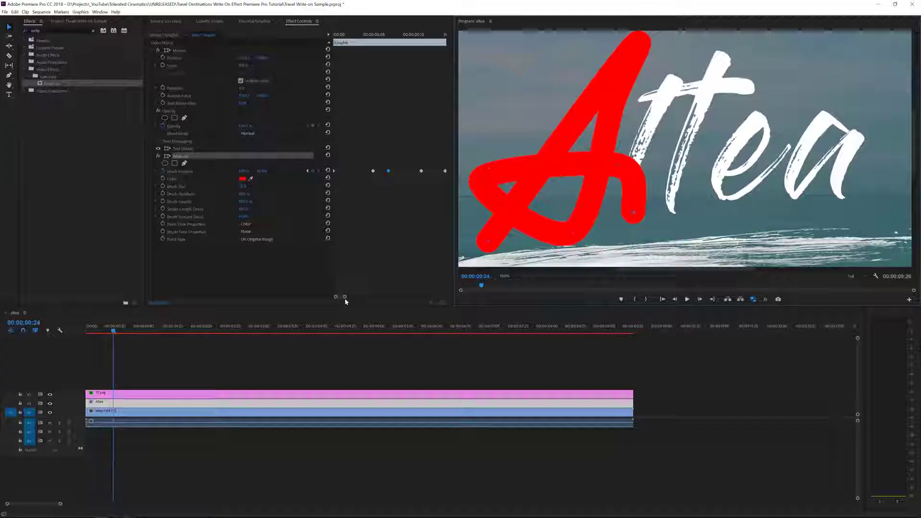
Step: At frame 27, keyframe the brush position partway up the l stroke directly after the A
drag(344, 298, 356, 297)
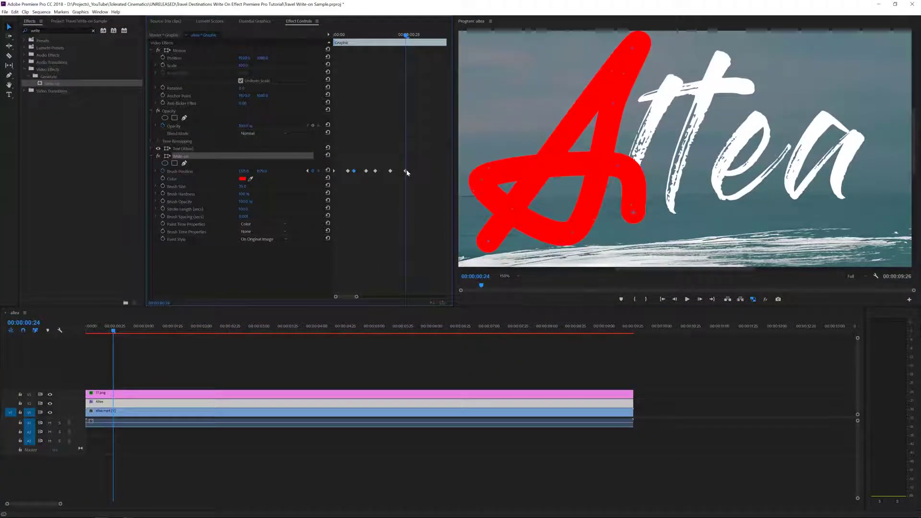
click(405, 171)
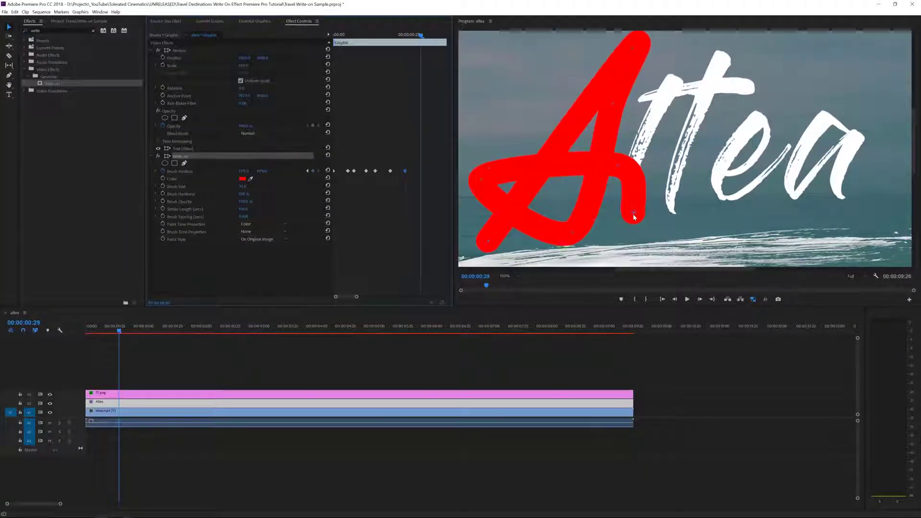
key(Right)
key(Right)
key(Right)
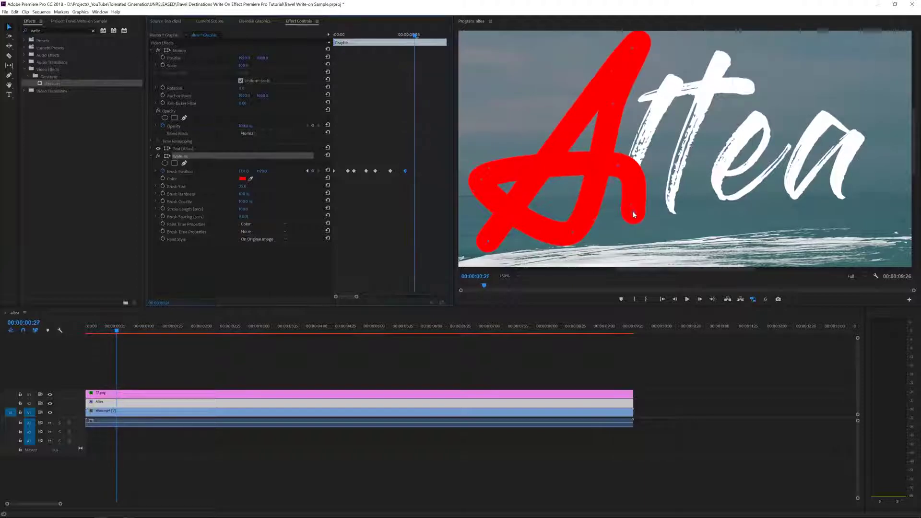
click(639, 148)
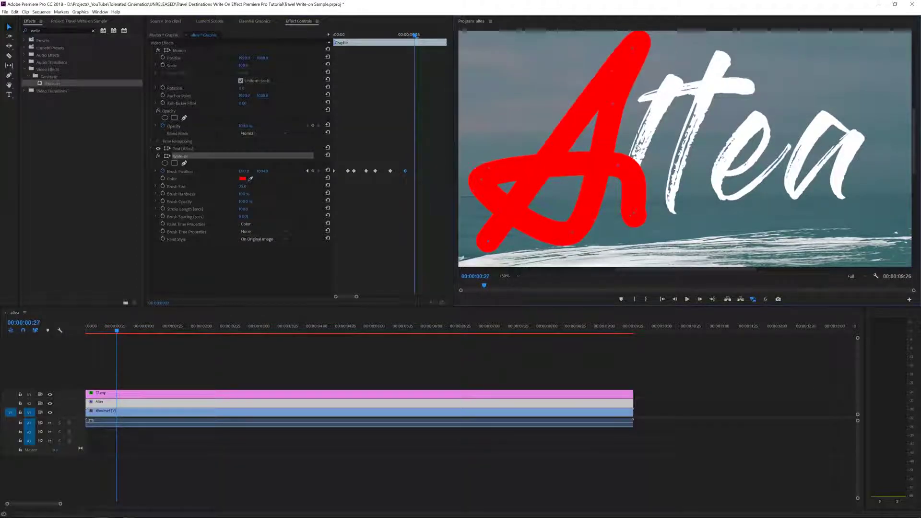
Step: Continue the brush position keyframes from the l stroke across to the right end of the t's crossbar
key(Right)
key(Right)
key(Right)
click(762, 77)
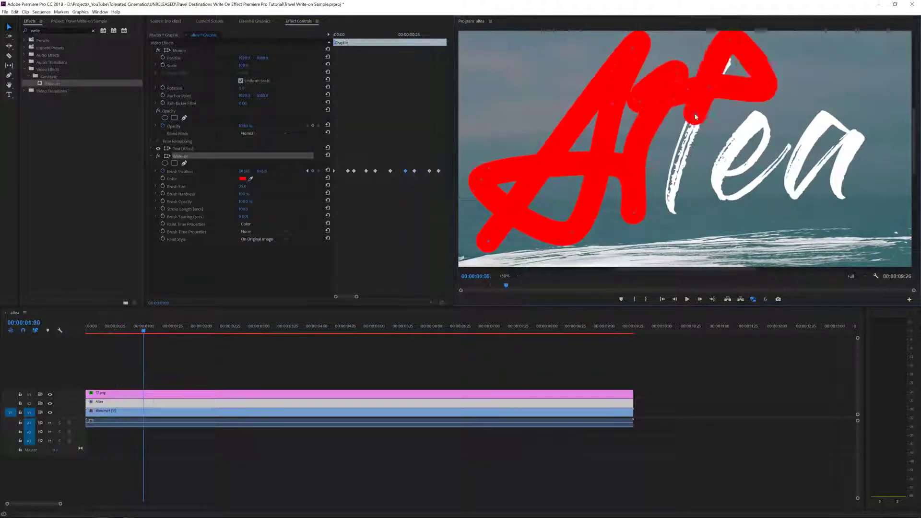
Step: Past 00:00:01:00, keyframe the brush position halfway down the t's stem and at its foot, three frames apart
key(Right)
key(Right)
key(Right)
click(691, 158)
key(Right)
key(Right)
key(Right)
click(676, 225)
Step: At 00:00:01:24, keyframe the brush position at the top of the e's loop
key(Right)
key(Right)
key(Right)
click(757, 121)
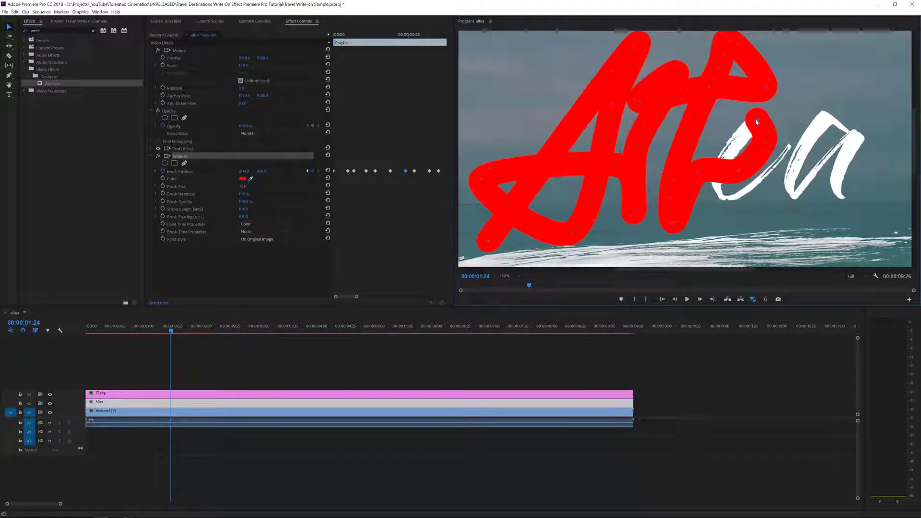
Step: At 00:00:01:27, keyframe the brush position on the upper left side of the e
key(Right)
key(Right)
key(Right)
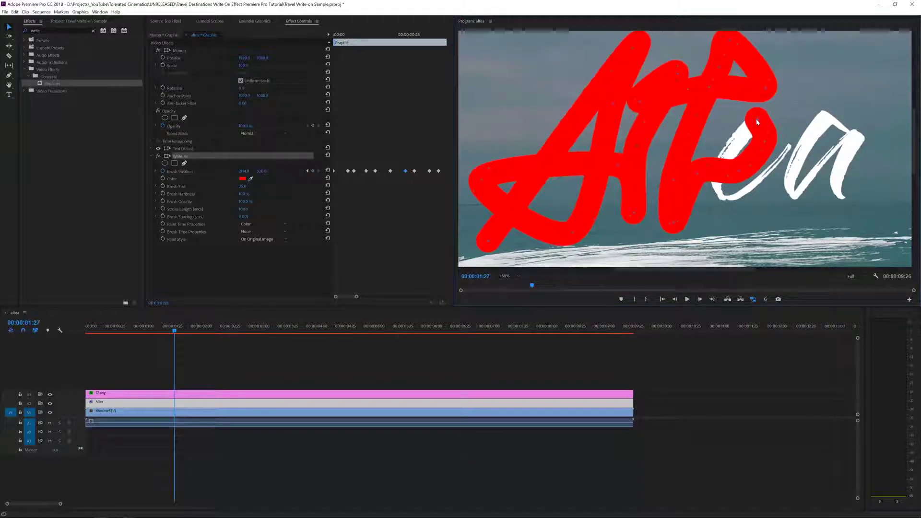
drag(737, 146, 732, 146)
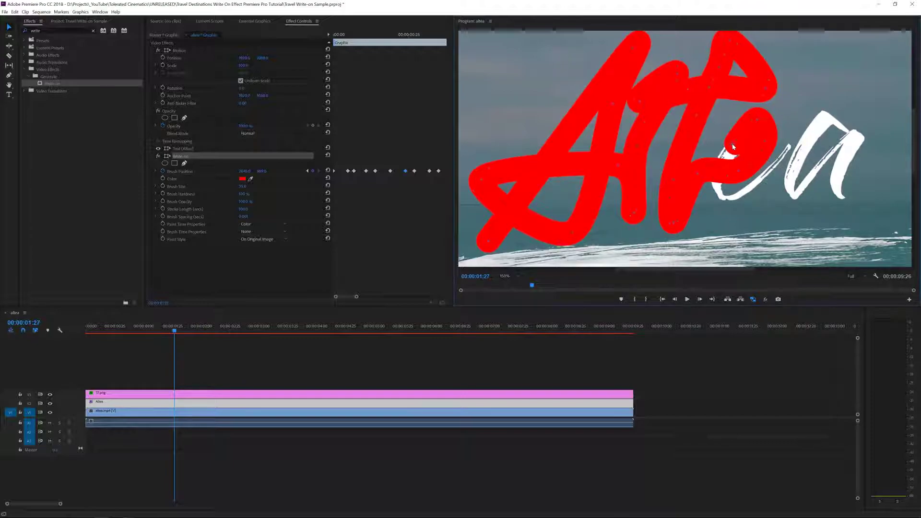
Step: At 00:00:01:30, keyframe the brush position on the lower left side of the e
key(Right)
key(Right)
key(Right)
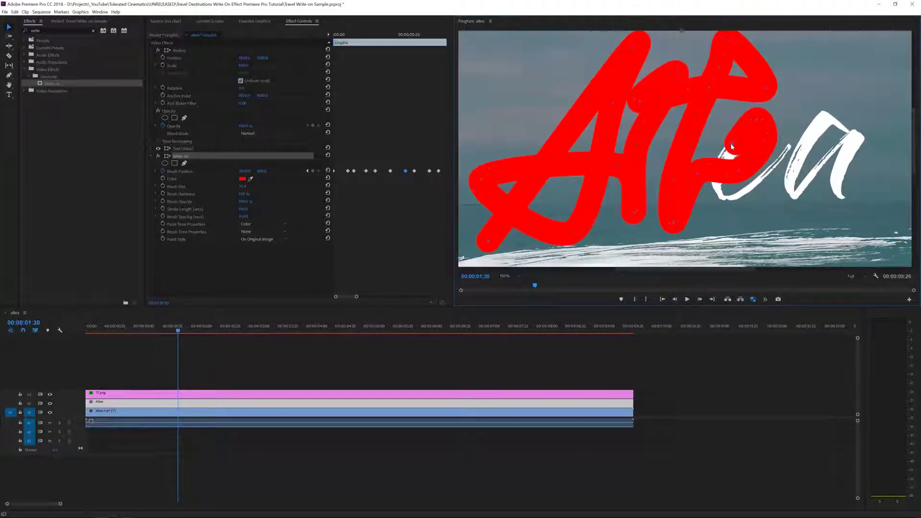
drag(731, 147, 719, 171)
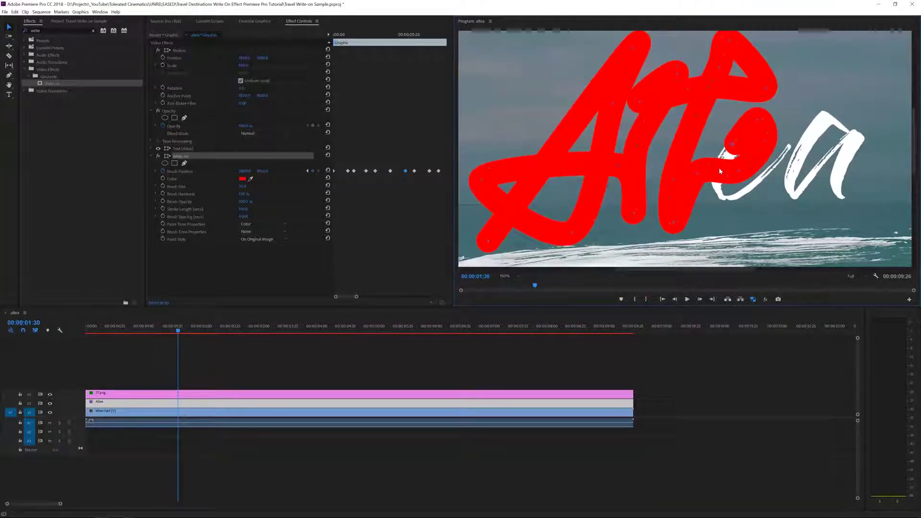
Step: Keyframe the brush position along the rest of the e and over the a, ending at the foot of its right leg at 00:00:02:13
key(Right)
key(Right)
key(Right)
key(Right)
key(Right)
key(Right)
key(Right)
key(Right)
mouse_move(719, 171)
mouse_down()
mouse_move(755, 186)
mouse_move(822, 119)
mouse_move(828, 123)
mouse_move(816, 126)
mouse_move(853, 138)
mouse_move(839, 202)
mouse_up()
key(Right)
key(Right)
key(Right)
key(Right)
key(Right)
key(Right)
key(Right)
key(Right)
key(Right)
key(Right)
key(Right)
key(Right)
key(Right)
key(Right)
key(Right)
key(Right)
key(Right)
key(Right)
key(Right)
key(Right)
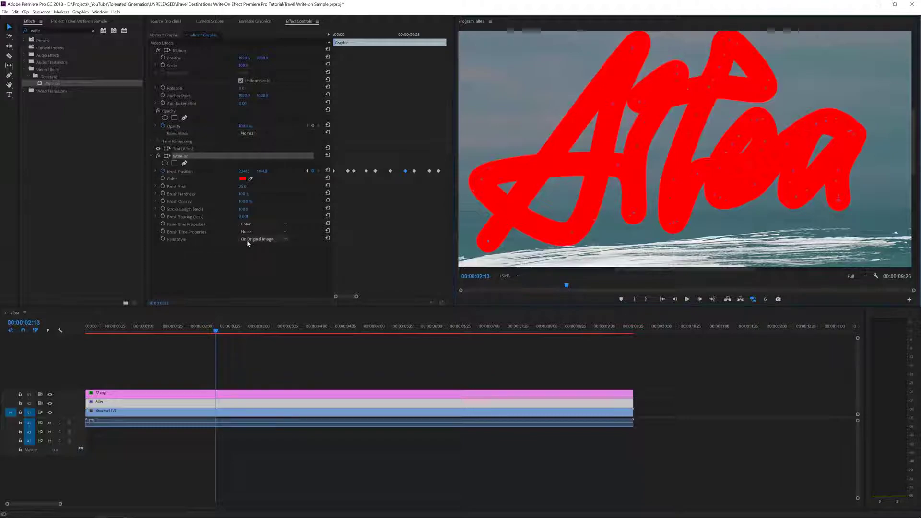
Step: Set the Write-on Paint Style to Reveal Original Image and scrub back to check the reveal
click(273, 240)
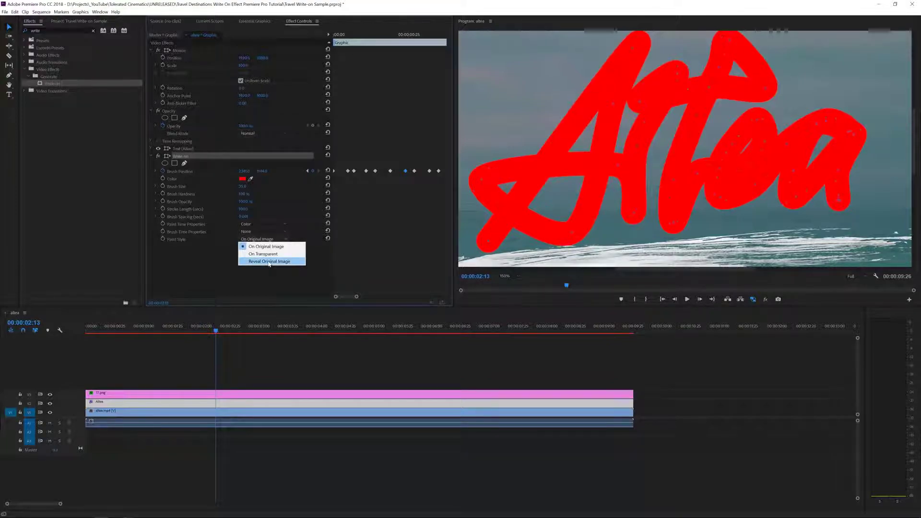
click(269, 262)
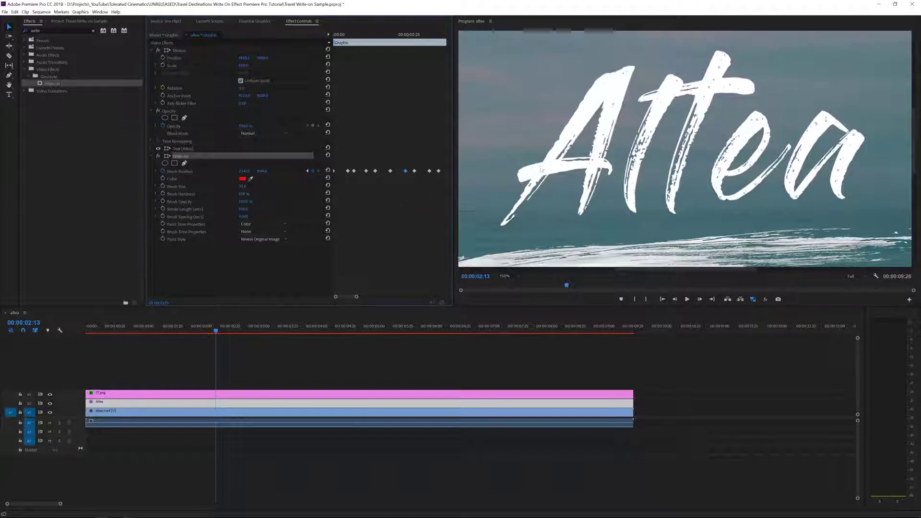
click(427, 35)
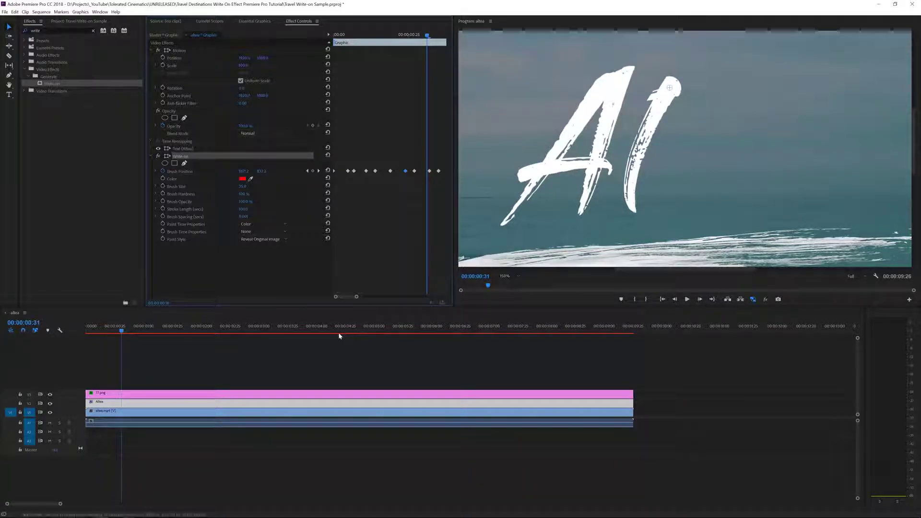
Step: Fit the whole frame in the preview and play the title animation from the start and again from its final letter
click(0, 347)
key(Home)
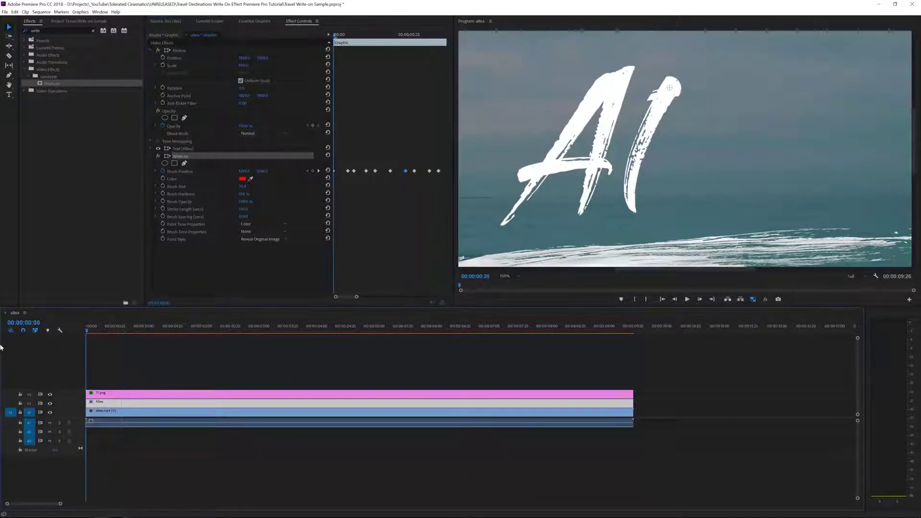
click(504, 276)
click(512, 285)
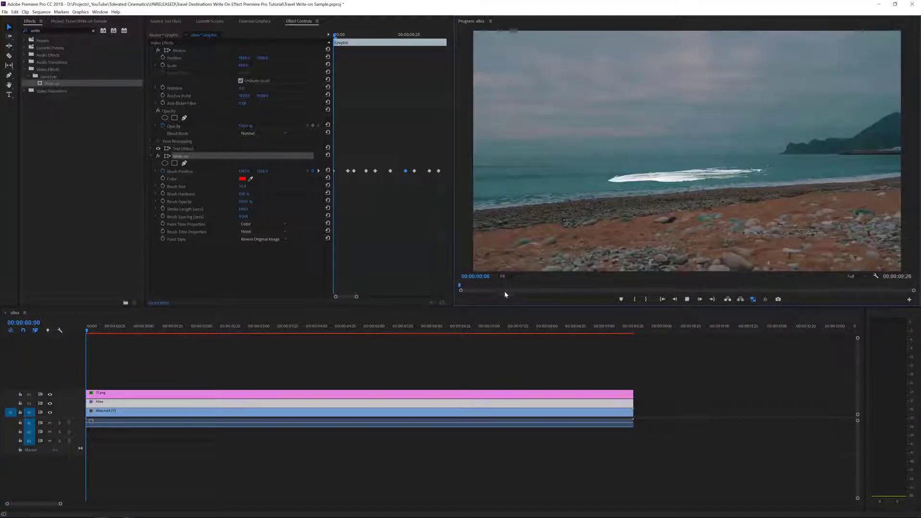
key(space)
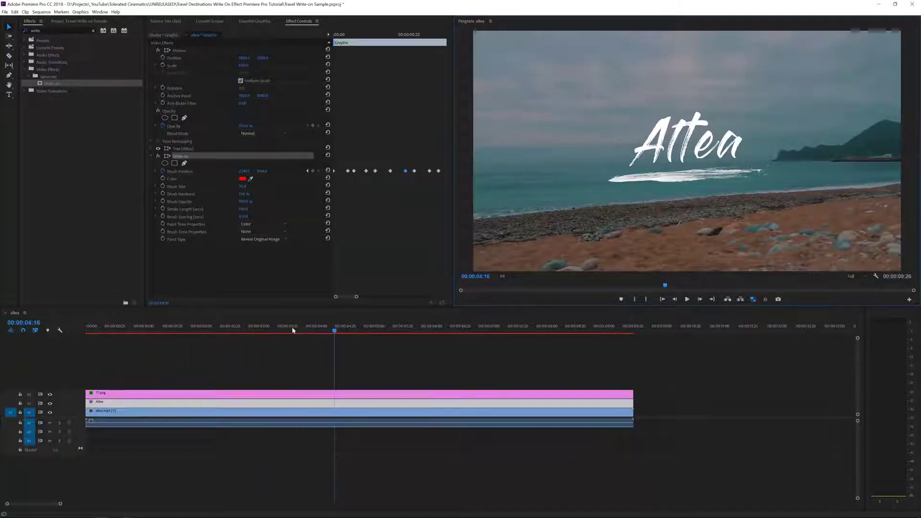
click(211, 329)
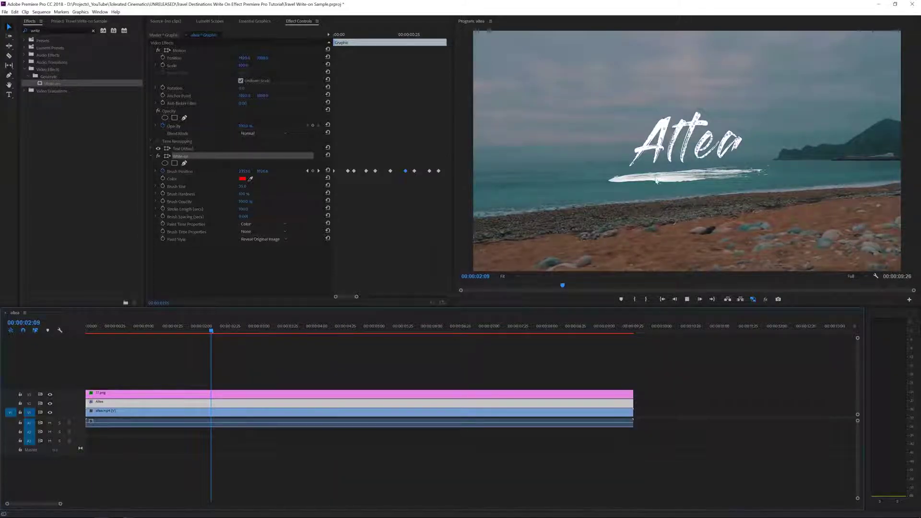
key(space)
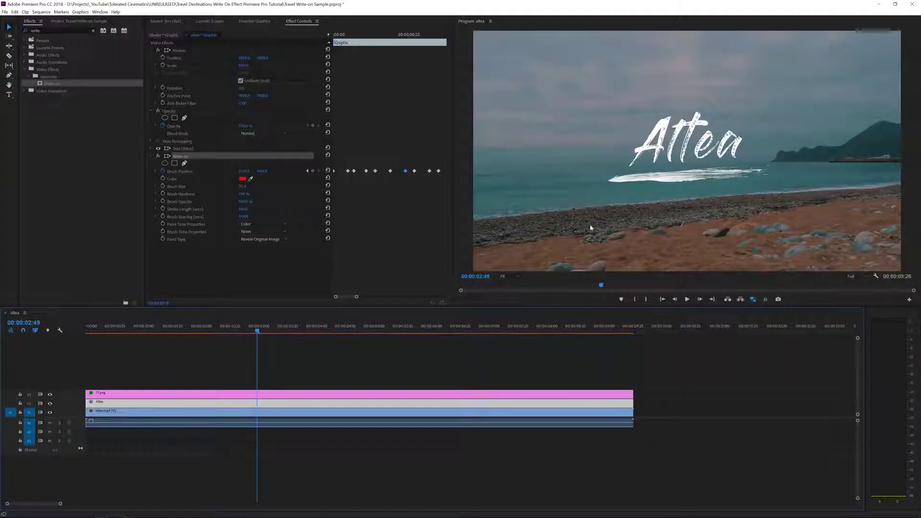
Step: Find the Linear Wipe effect and apply it to the brush-stroke underline clip on the uppermost track
click(115, 394)
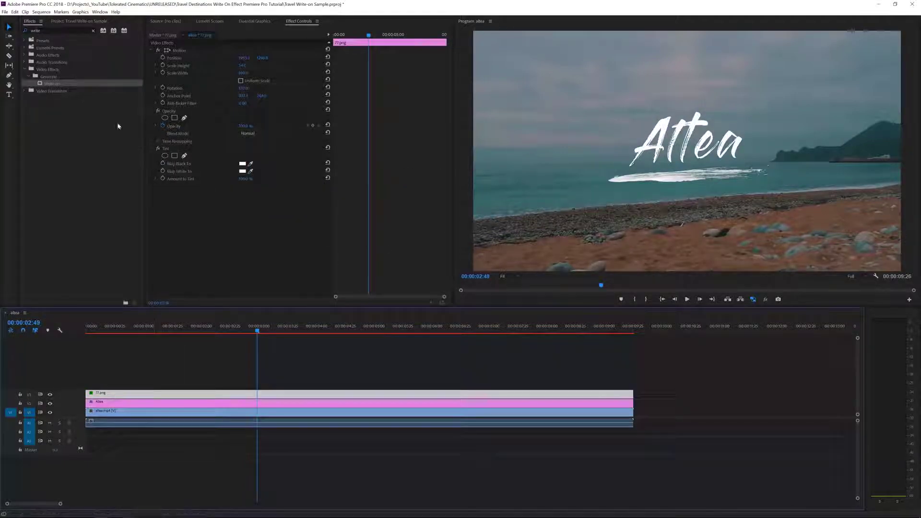
double_click(56, 30)
text(linea)
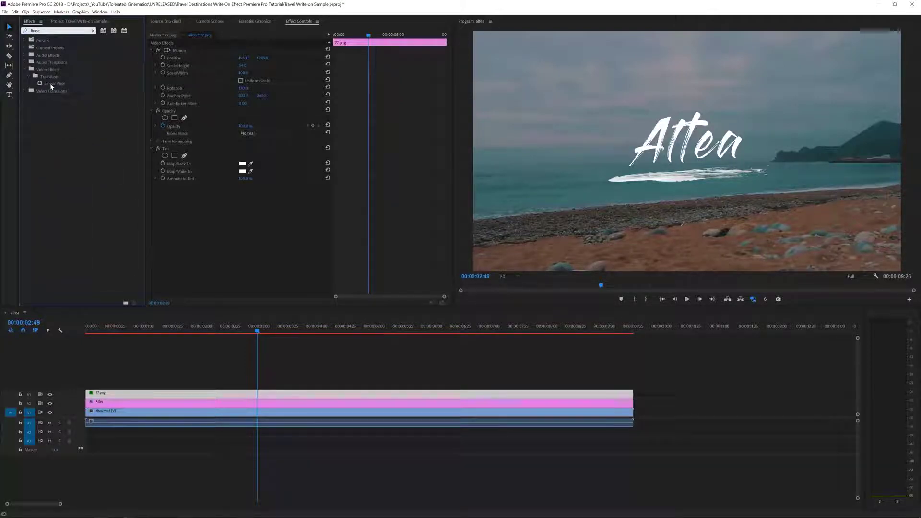
drag(46, 87, 172, 396)
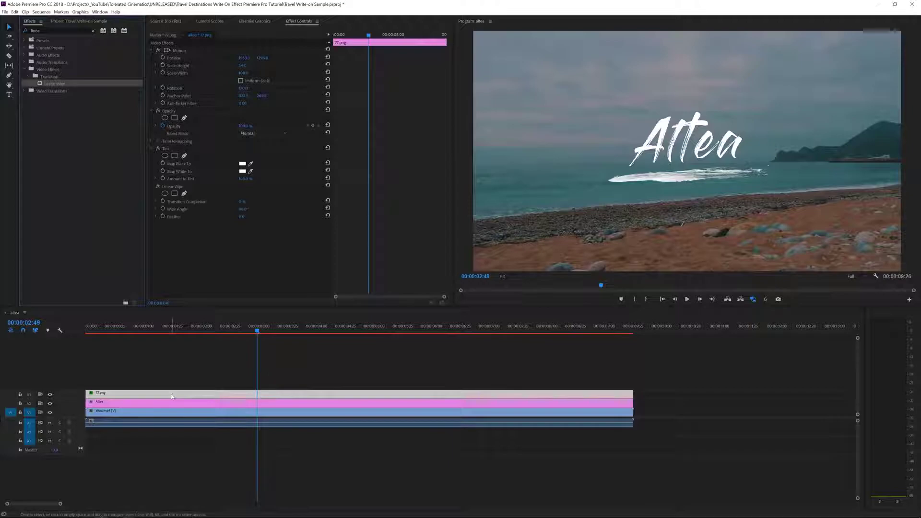
Step: Set the wipe's Transition Completion to 100%, keyframe it, and move that keyframe earlier than the playhead
click(242, 201)
text(100)
key(Return)
click(162, 202)
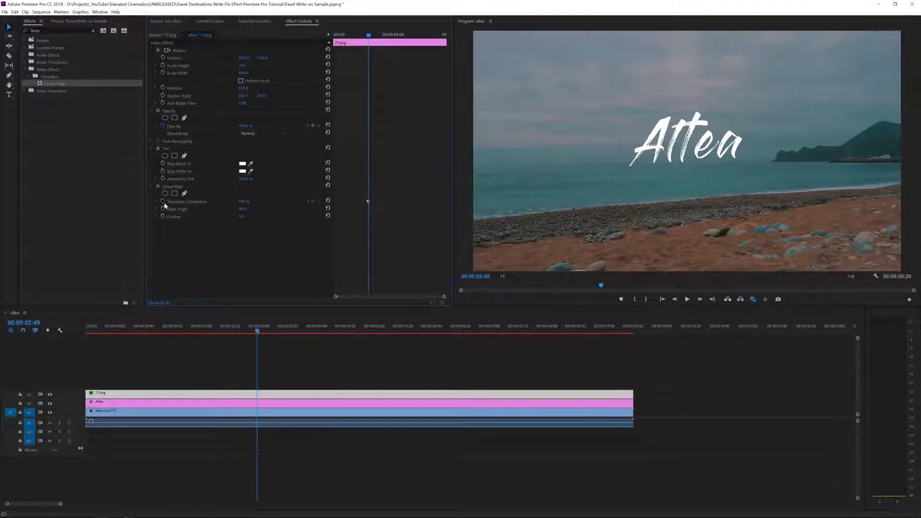
drag(369, 203, 347, 201)
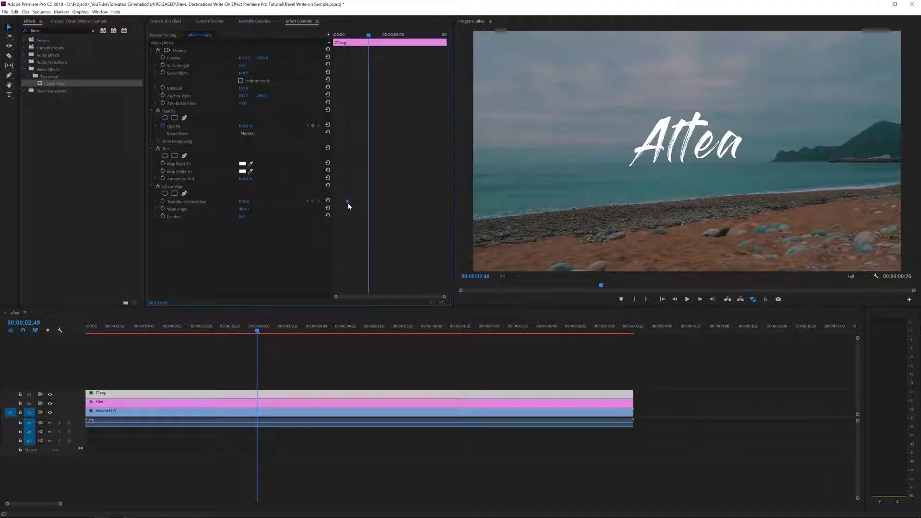
Step: Keyframe the wipe's Transition Completion at 0% at the current playhead time
click(247, 200)
text(0)
key(Return)
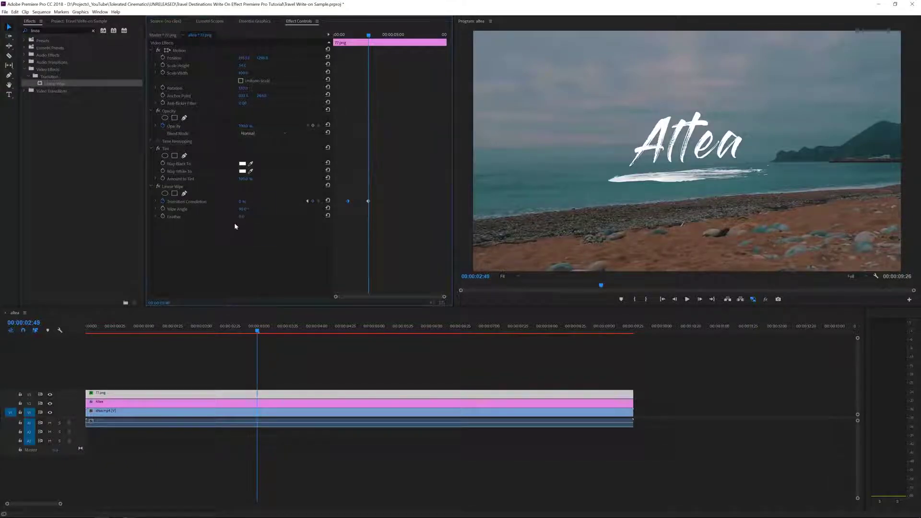
Step: Set the Linear Wipe's Feather to 50 and scrub to the middle of the wipe to check it
click(241, 216)
text(50)
key(Return)
click(360, 34)
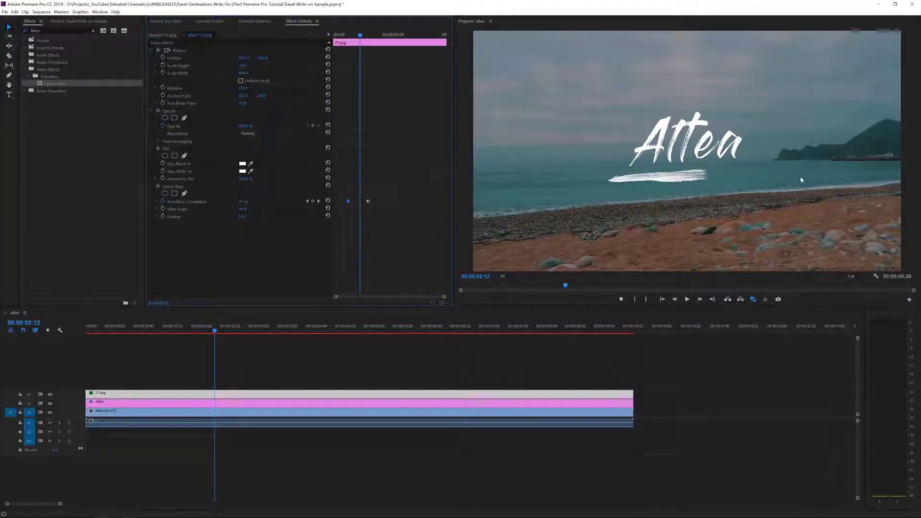
Step: Move the wipe's 0% keyframe to 00:00:01:21, just after the 100% keyframe, and play the sequence from the start
click(348, 35)
key(Right)
key(Right)
key(Right)
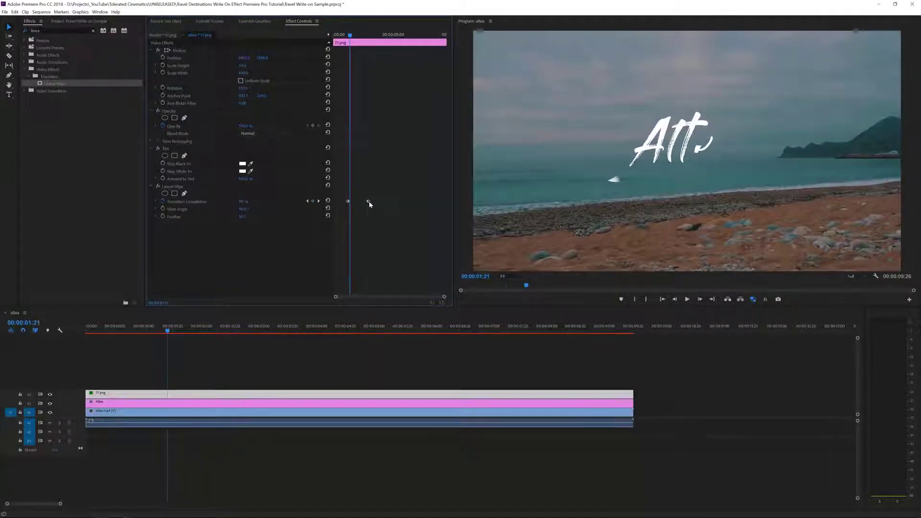
mouse_move(368, 202)
mouse_down()
mouse_move(350, 201)
mouse_move(350, 216)
mouse_up()
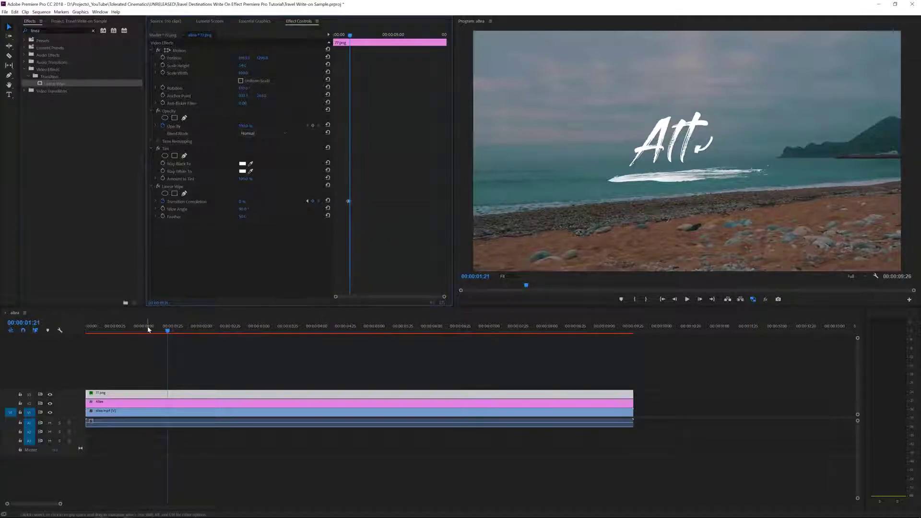
key(Home)
key(space)
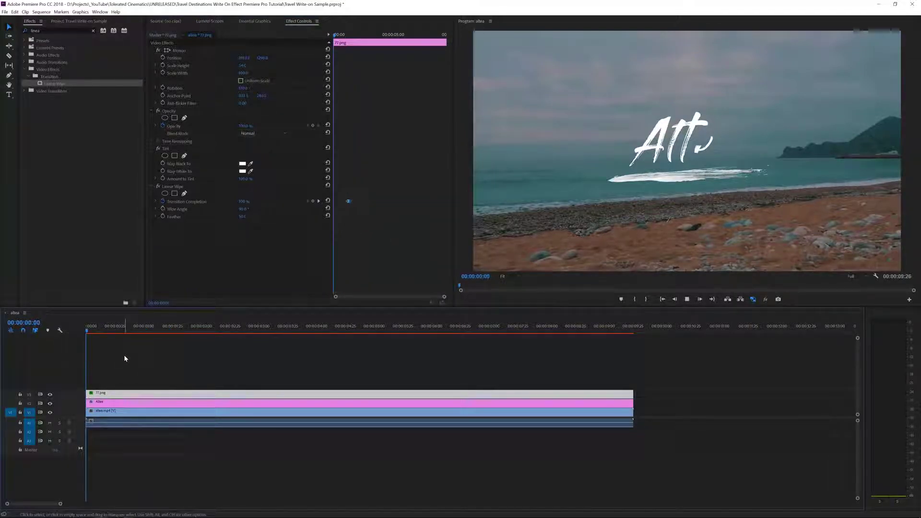